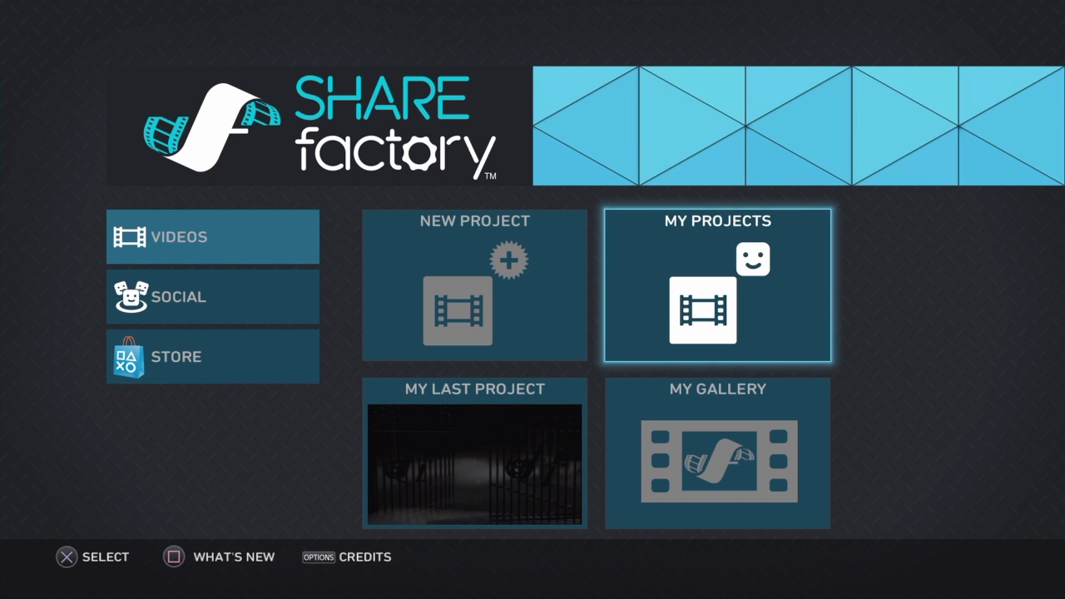
# Create a new video project with the Batman: Arkham Knight theme.
pyautogui.press('Left')
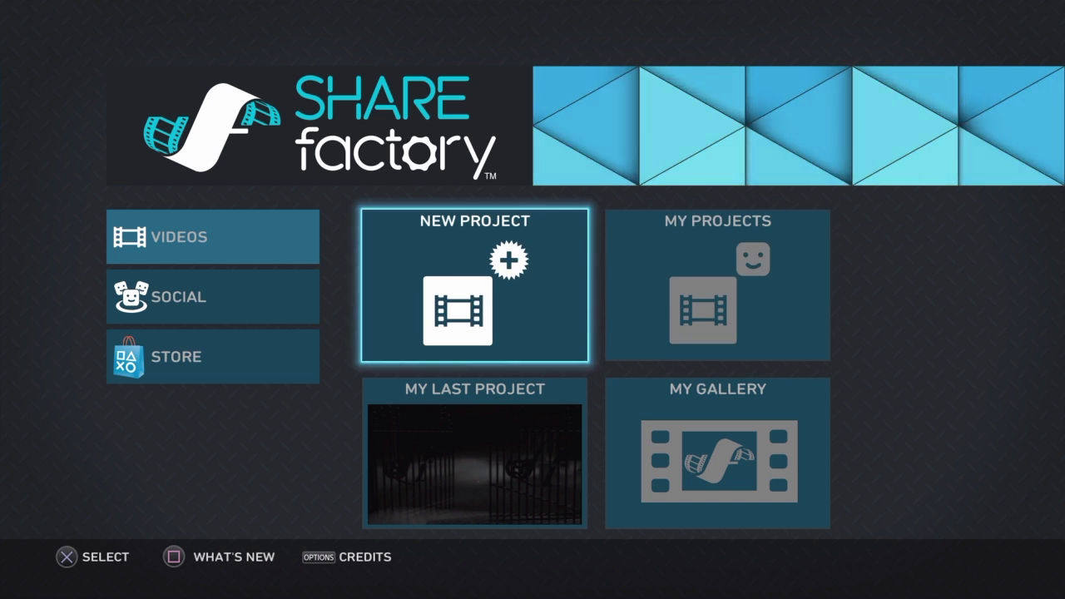
pyautogui.press('Return')
pyautogui.press('Down')
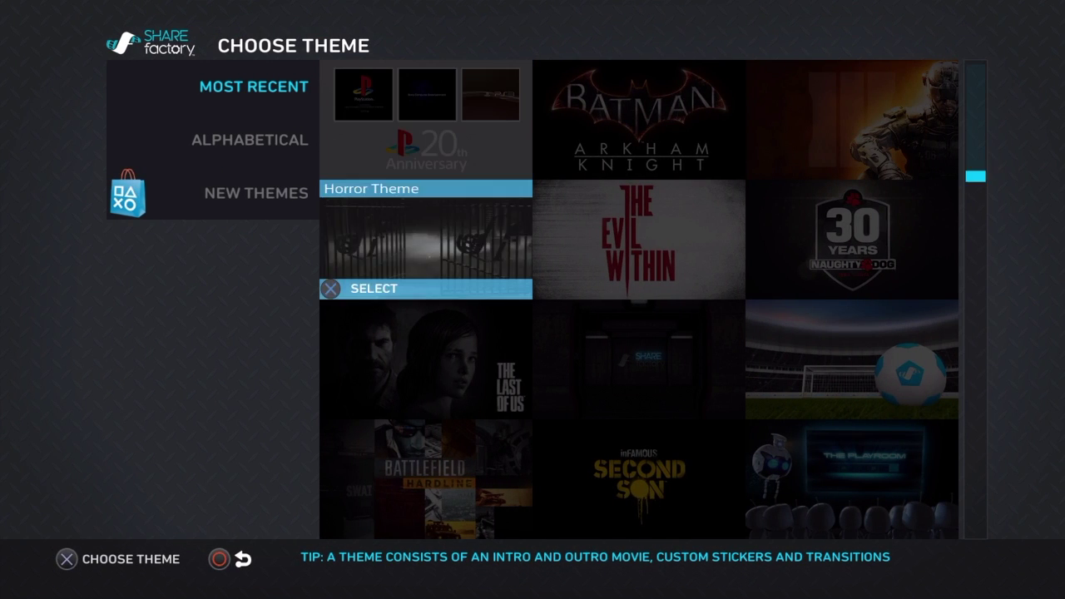
pyautogui.press('Down')
pyautogui.press('Up')
pyautogui.press('Up')
pyautogui.press('Right')
pyautogui.press('Down')
pyautogui.press('Down')
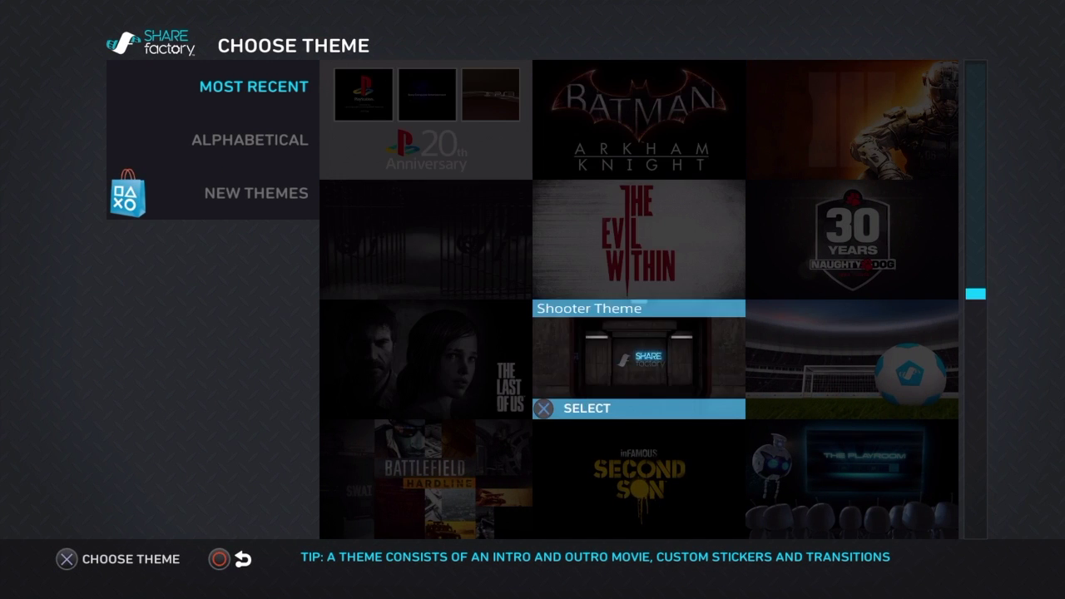
pyautogui.press('Left')
pyautogui.press('Down')
pyautogui.press('Up')
pyautogui.press('Up')
pyautogui.press('Up')
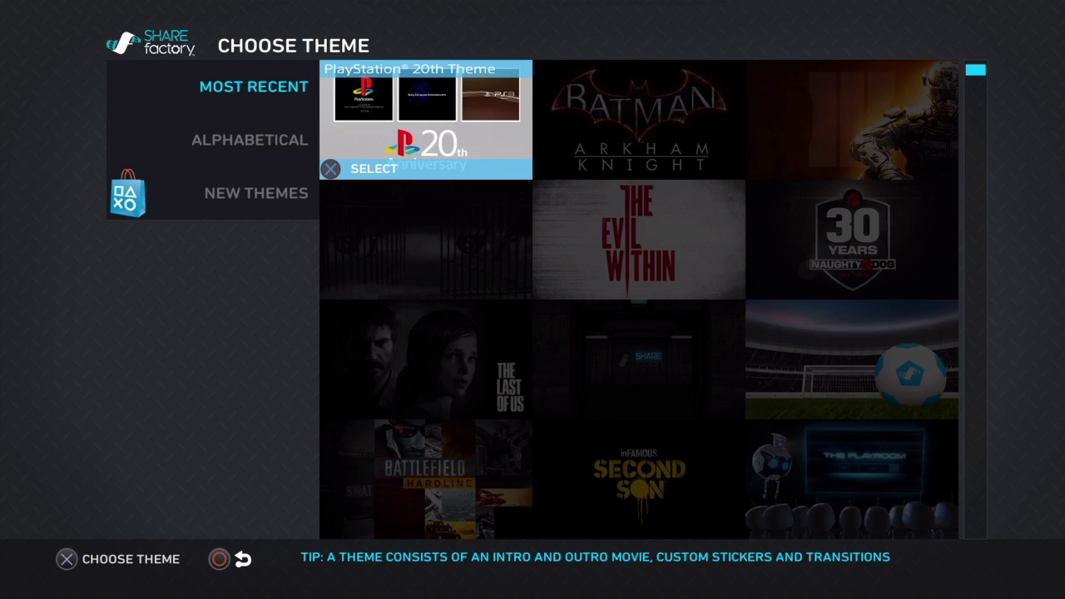
pyautogui.press('Right')
pyautogui.press('Return')
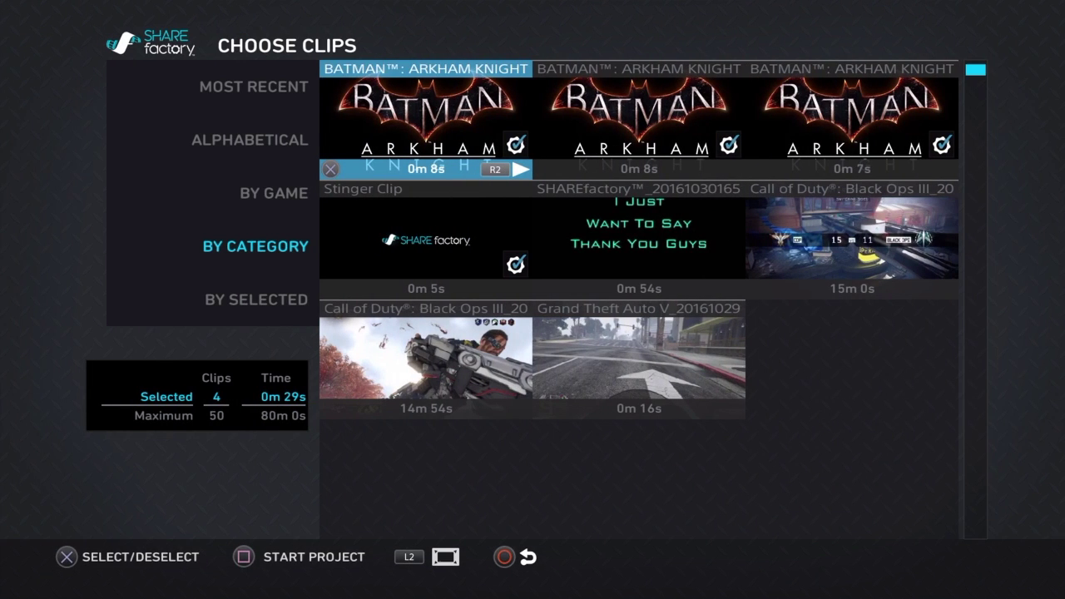
# Deselect the three Batman: Arkham Knight clips and start the project with only the Stinger Clip.
pyautogui.press('Right')
pyautogui.press('Return')
pyautogui.press('Right')
pyautogui.press('Return')
pyautogui.press('Down')
pyautogui.press('Left')
pyautogui.press('Up')
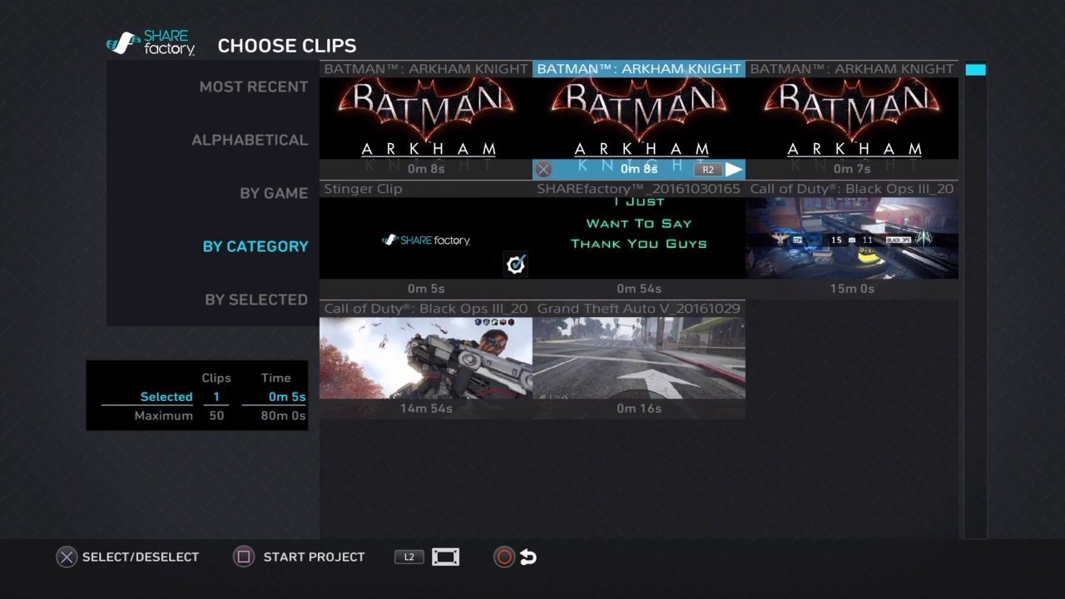
pyautogui.press('Right')
pyautogui.press('Left')
pyautogui.press('Left')
pyautogui.press('Down')
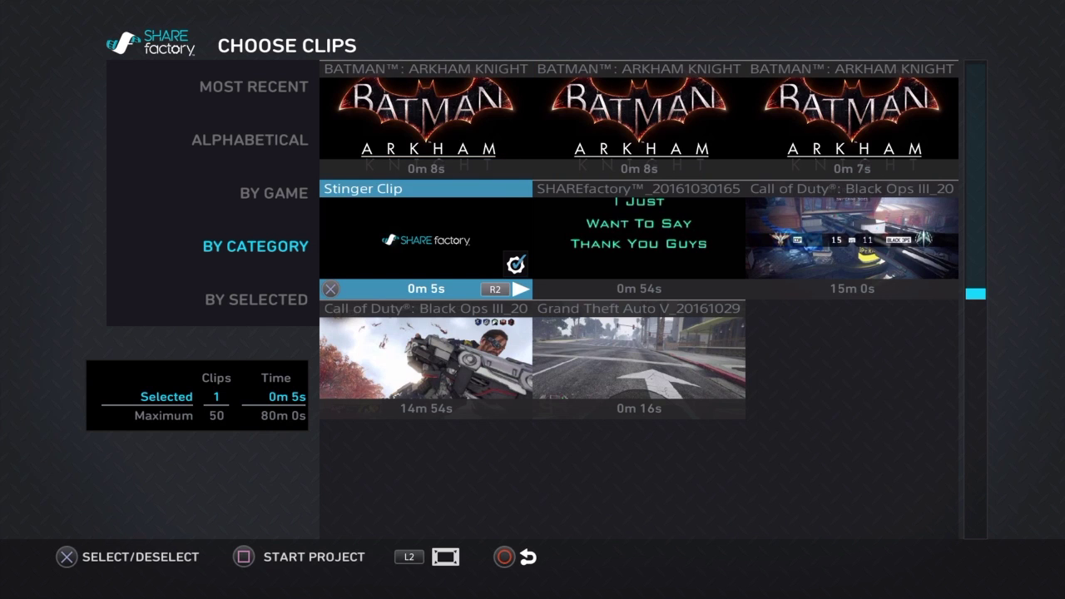
pyautogui.press('space')
pyautogui.press('Return')
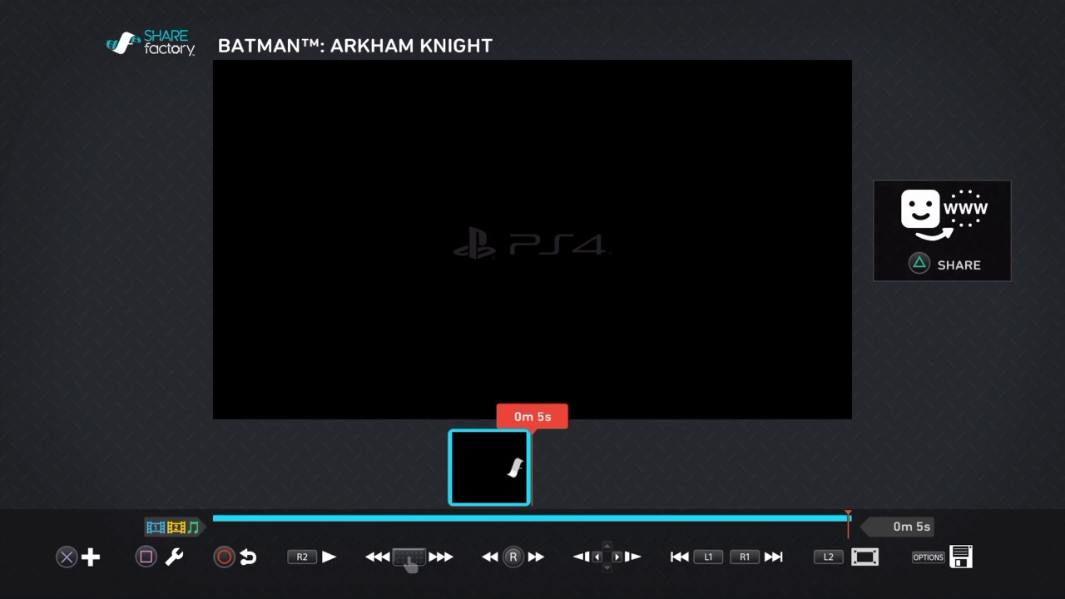
# Add the Call of Duty: Black Ops III screenshot of the armoured soldier to the timeline after the stinger clip.
pyautogui.press('Return')
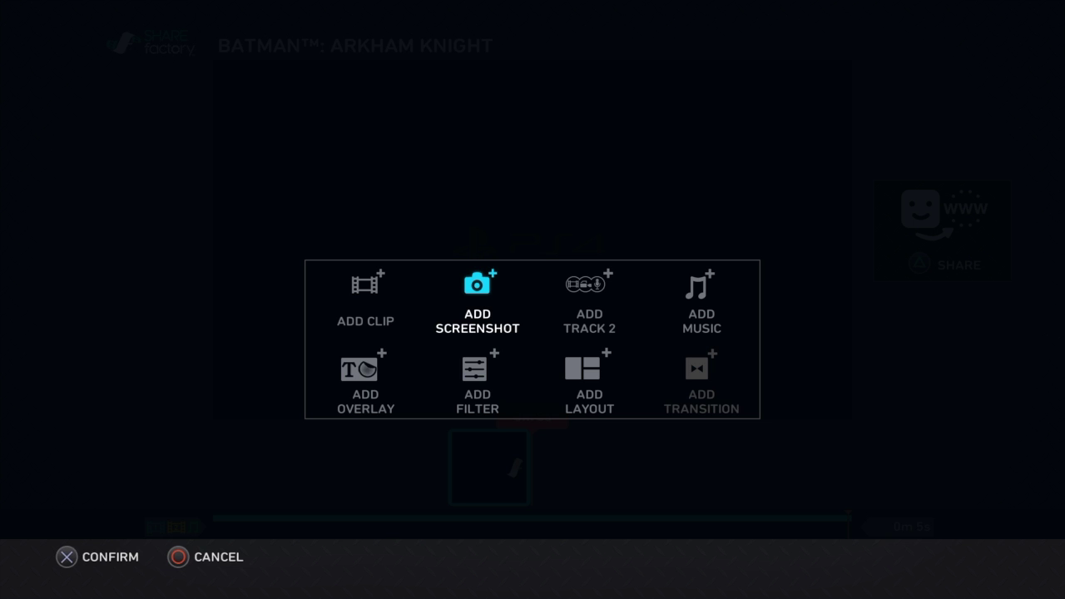
pyautogui.press('Return')
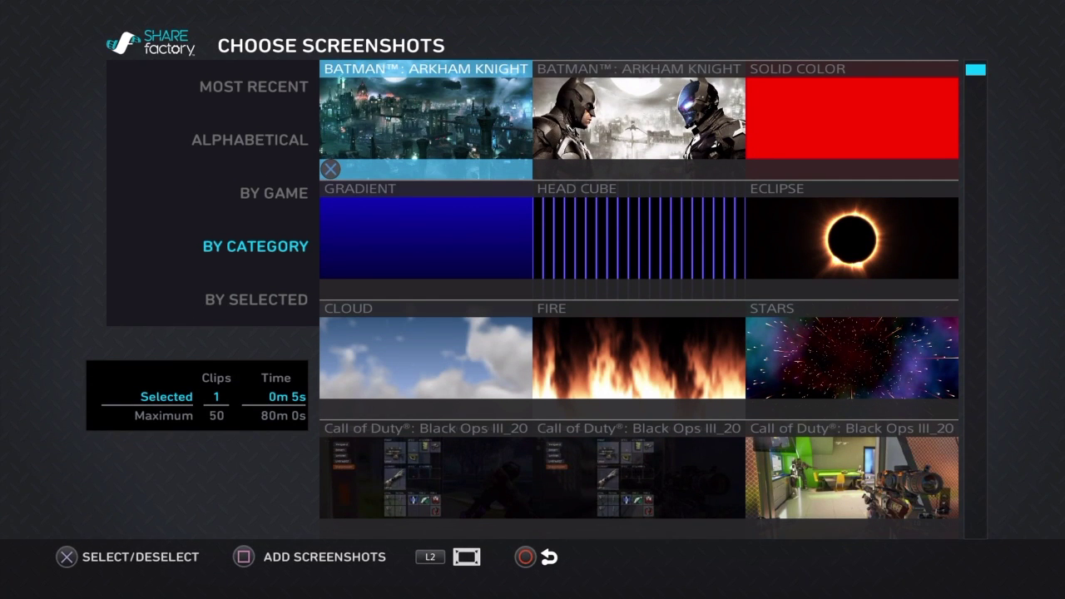
pyautogui.press('Right')
pyautogui.press('Right')
pyautogui.press('Down')
pyautogui.press('Down')
pyautogui.press('Down')
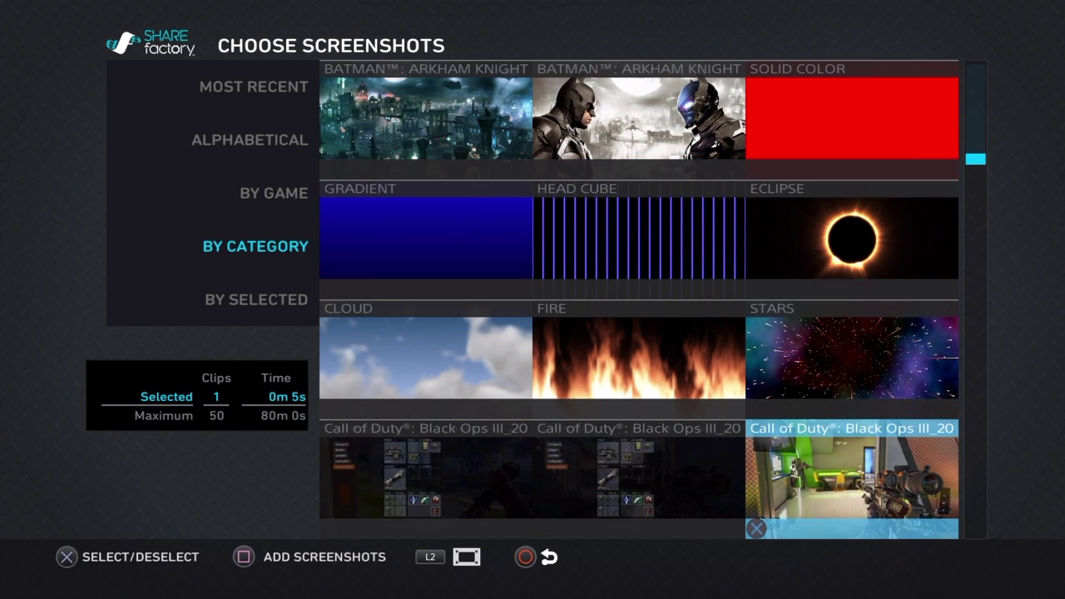
pyautogui.press('Down')
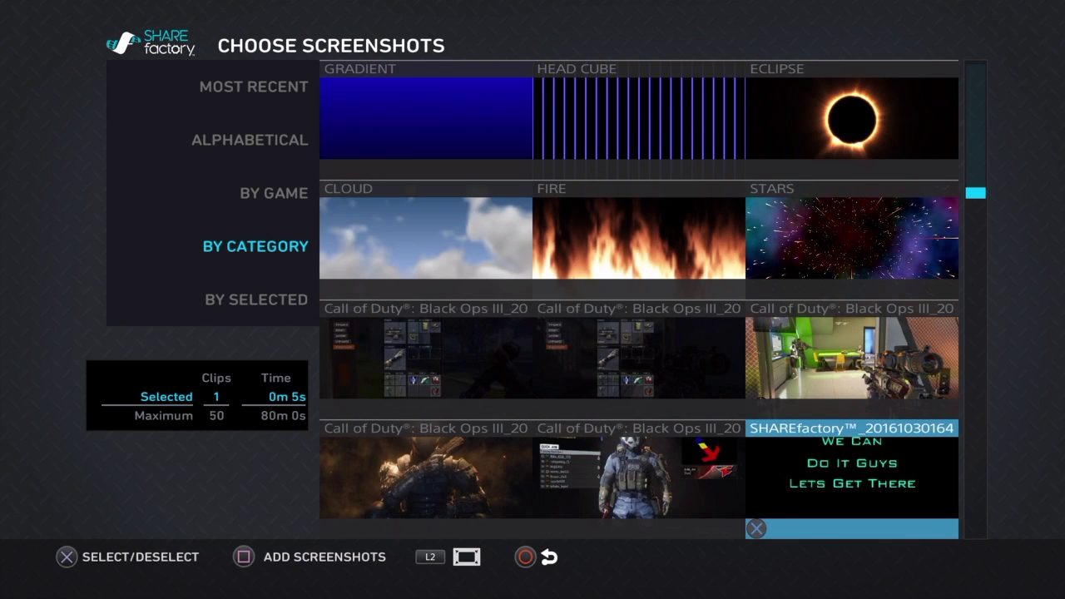
pyautogui.press('Down')
pyautogui.press('Left')
pyautogui.press('Up')
pyautogui.press('Left')
pyautogui.press('Left')
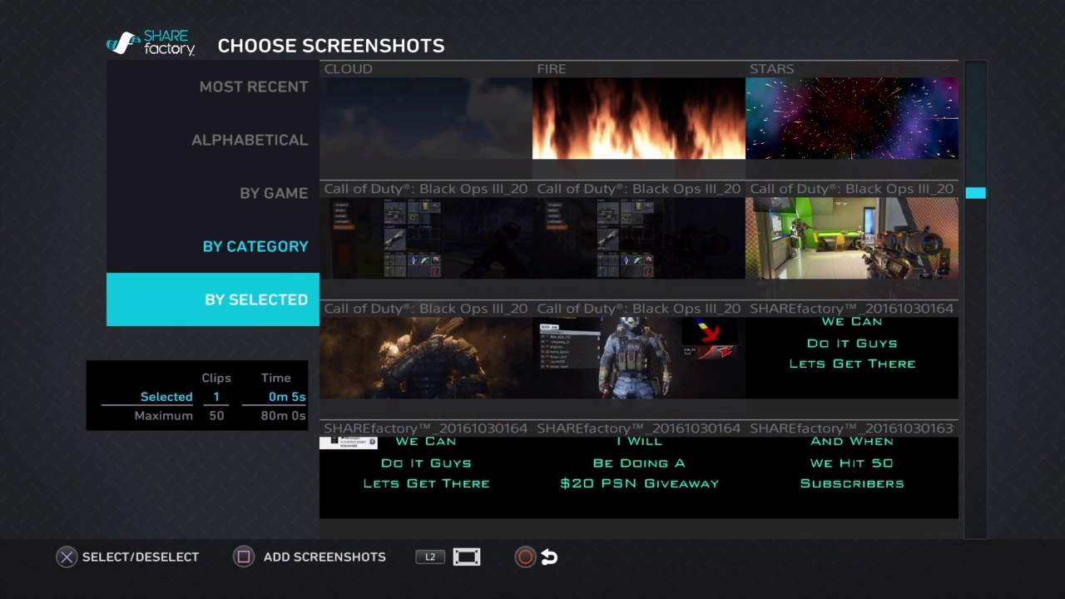
pyautogui.press('Right')
pyautogui.press('Return')
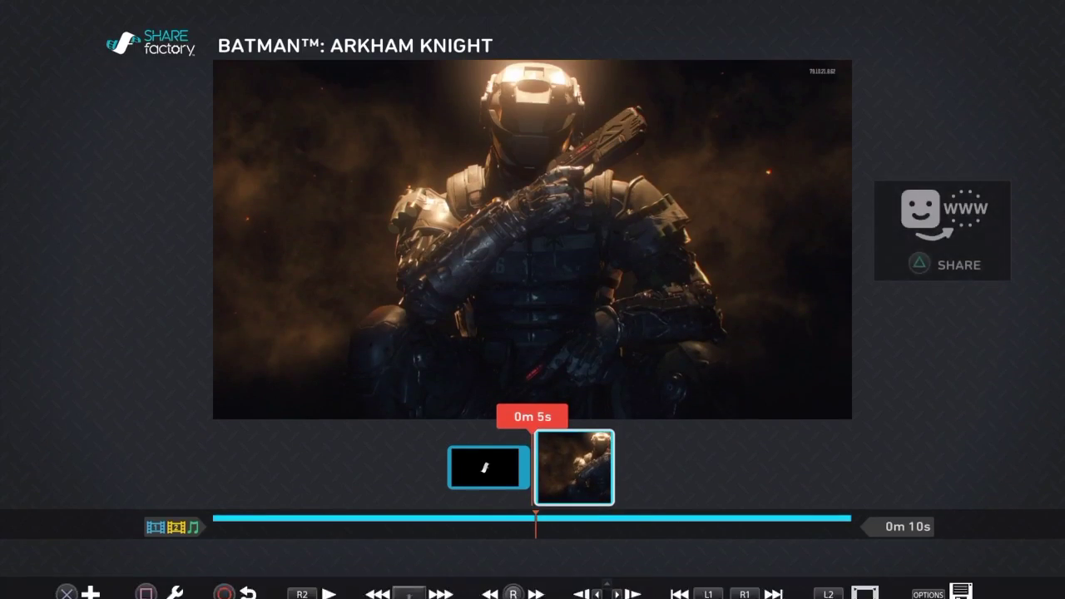
# Delete the stinger clip from the start of the timeline and confirm the deletion.
pyautogui.press('Right')
pyautogui.press('Left')
pyautogui.press('Left')
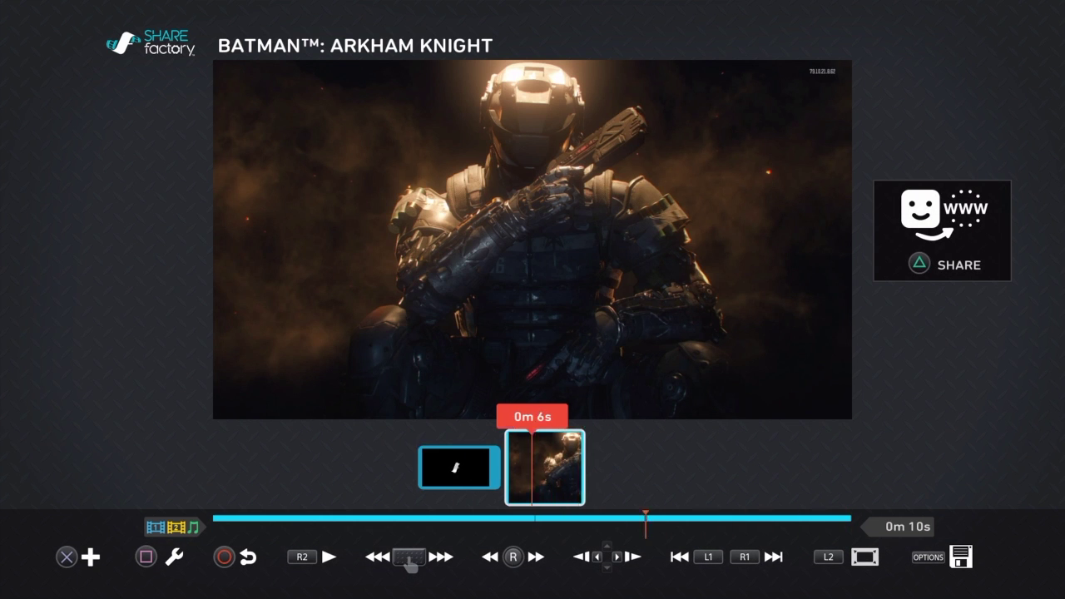
pyautogui.press('s')
pyautogui.press('Right')
pyautogui.press('Return')
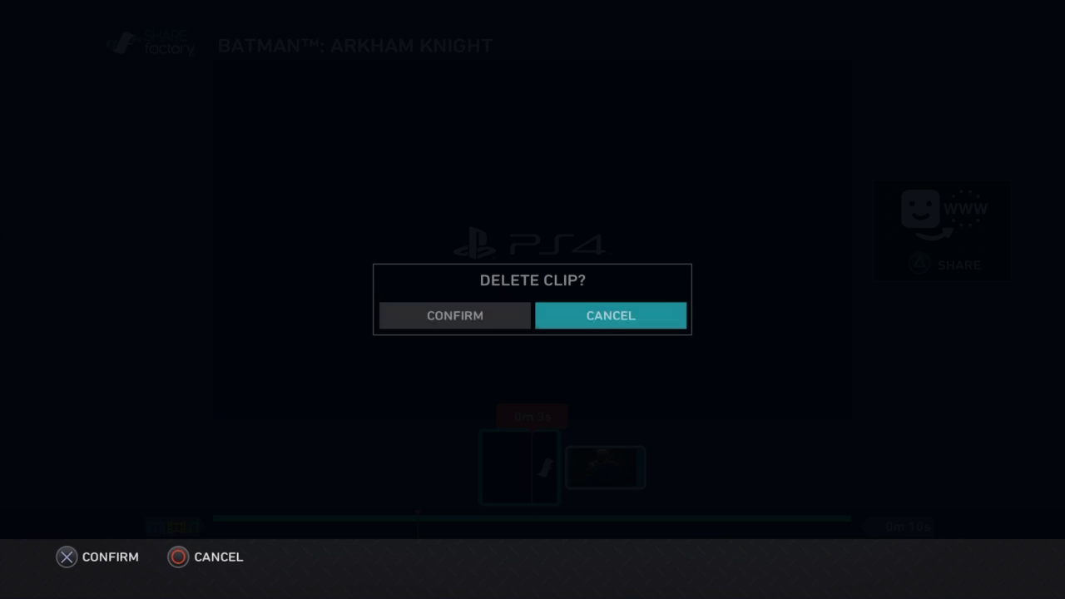
pyautogui.press('Left')
pyautogui.press('Return')
# Extend the soldier screenshot clip to 20 seconds with Trim Clip.
pyautogui.press('Right')
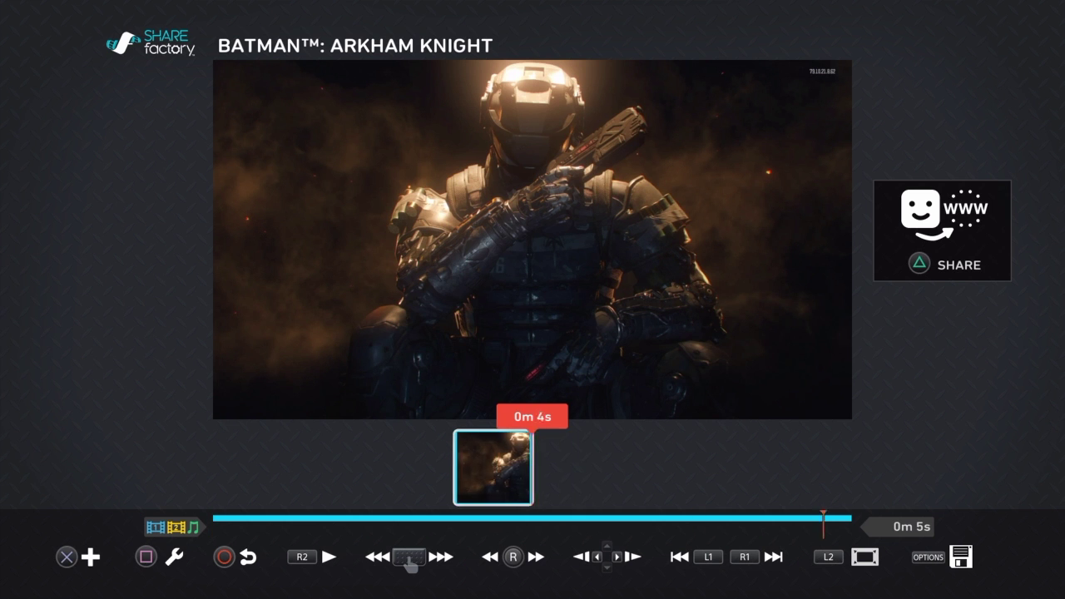
pyautogui.press('Left')
pyautogui.press('Right')
pyautogui.press('s')
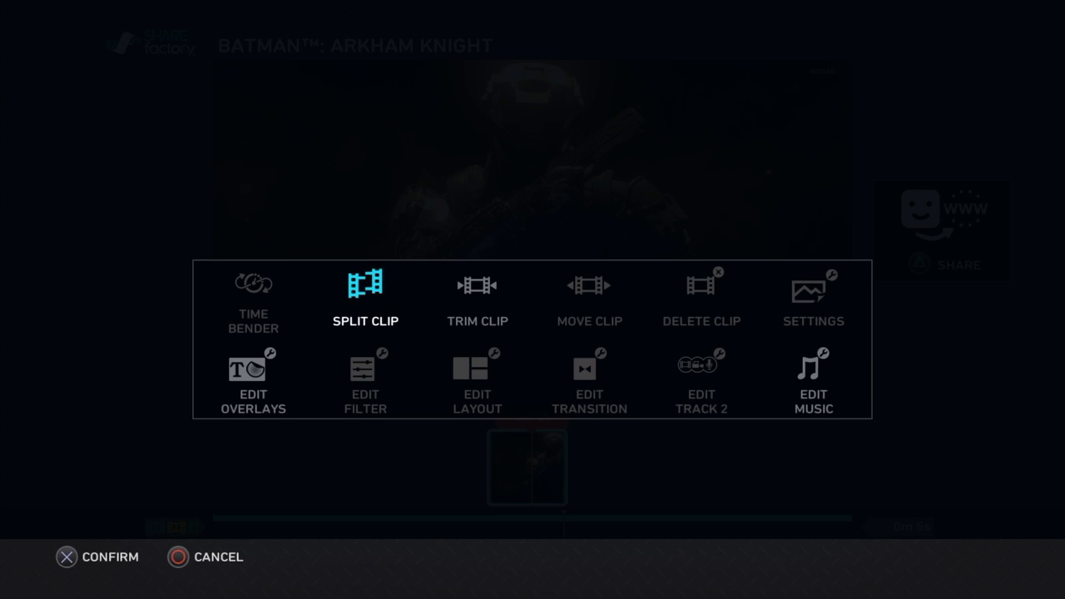
pyautogui.press('Return')
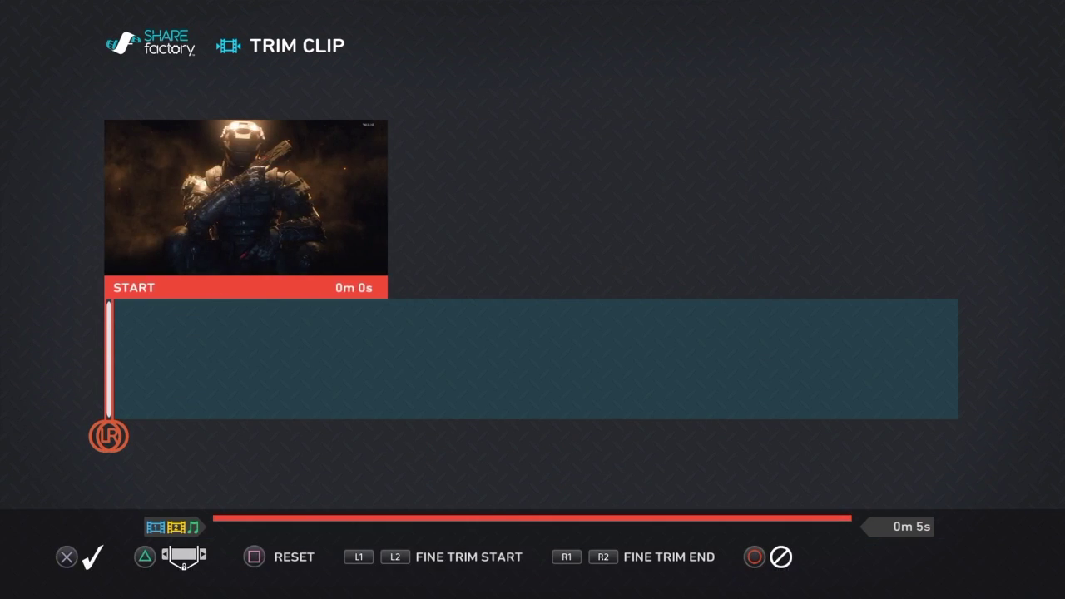
pyautogui.press('Right')
pyautogui.press('Right')
pyautogui.press('Right')
pyautogui.press('Right')
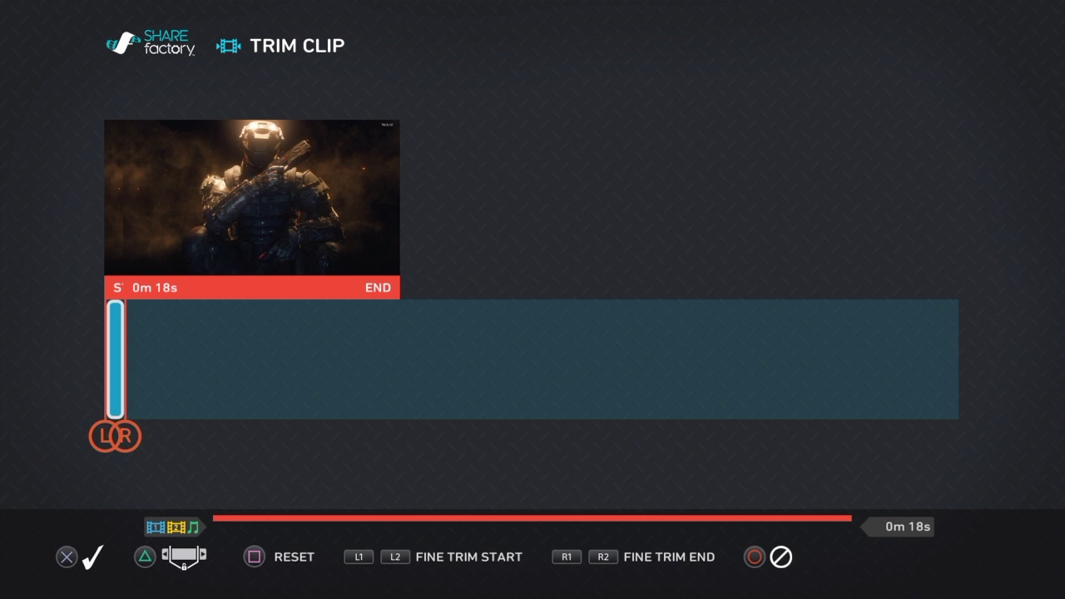
pyautogui.press('Right')
pyautogui.press('Return')
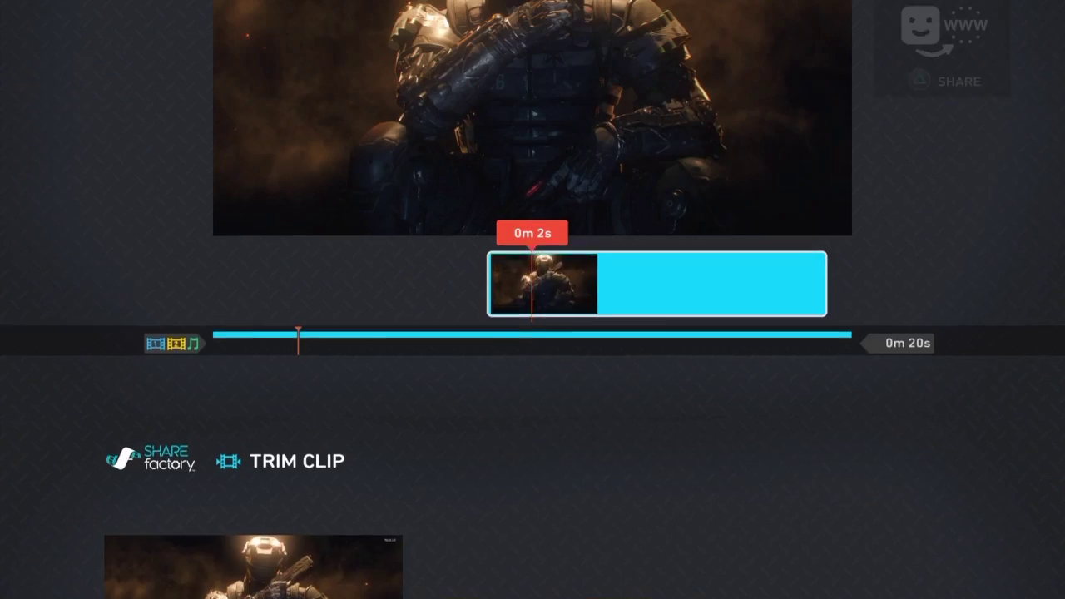
# Split the soldier screenshot clip about every 2 seconds from 0m 2s to 0m 18s, and return to the timeline.
pyautogui.press('Return')
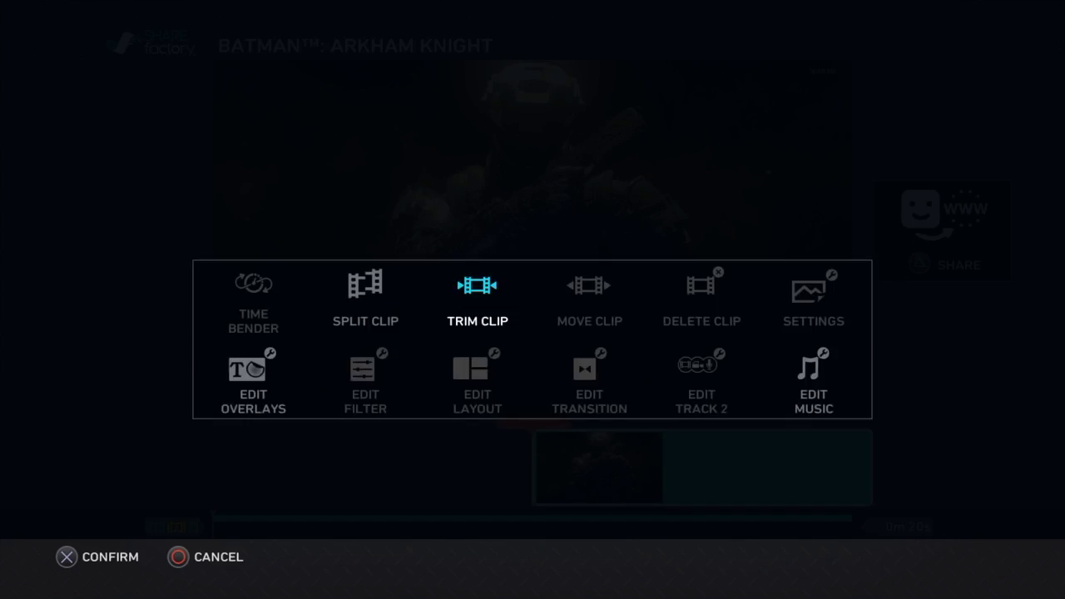
pyautogui.press('Return')
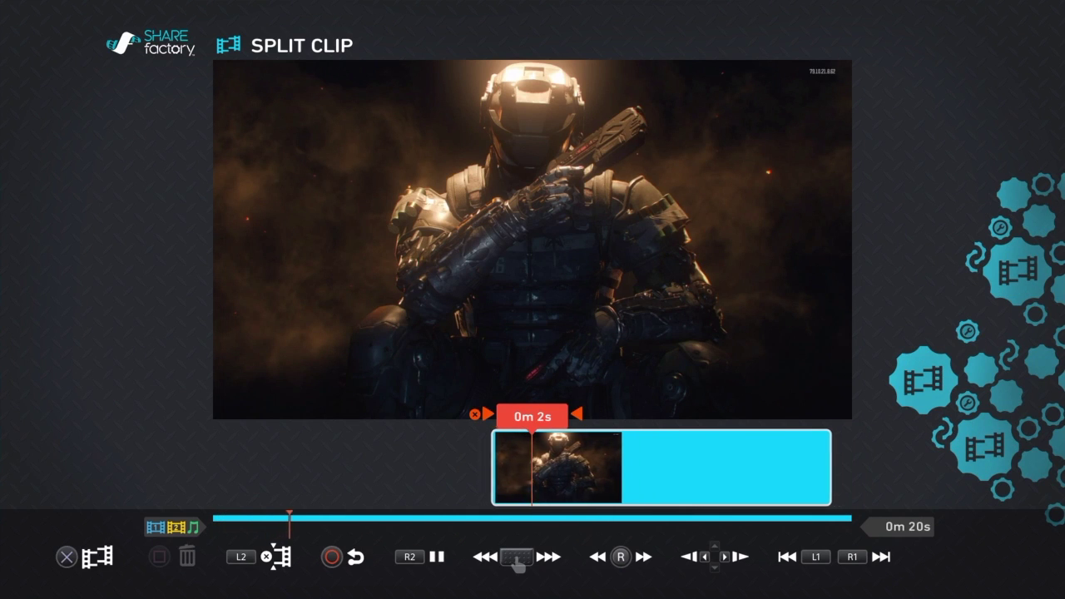
pyautogui.press('Return')
pyautogui.press('Left')
pyautogui.press('Return')
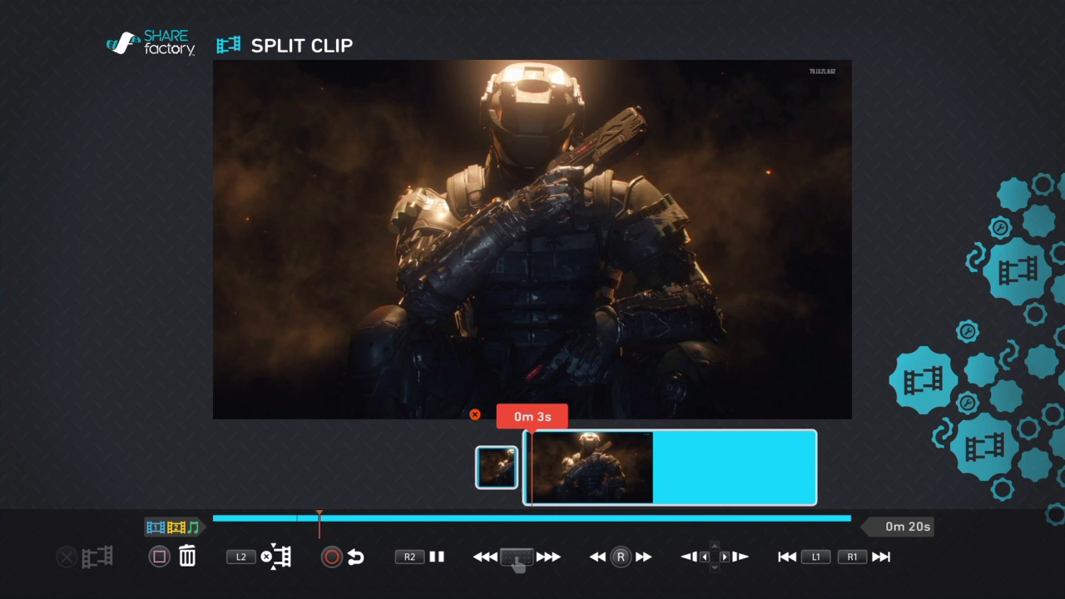
pyautogui.press('Return')
pyautogui.press('Return')
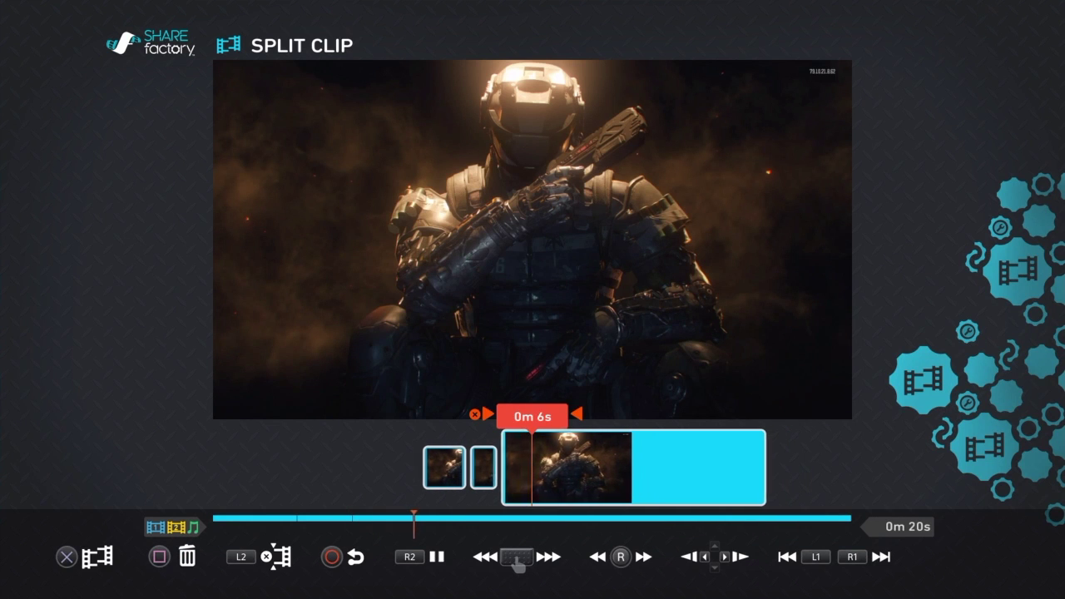
pyautogui.press('Return')
pyautogui.press('Return')
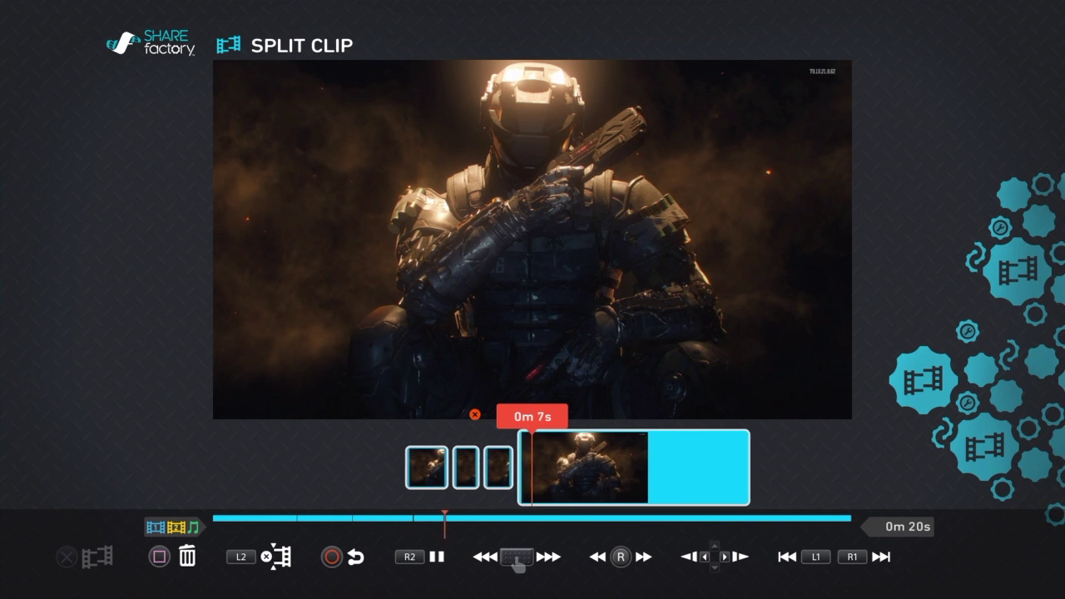
pyautogui.press('Return')
pyautogui.press('Return')
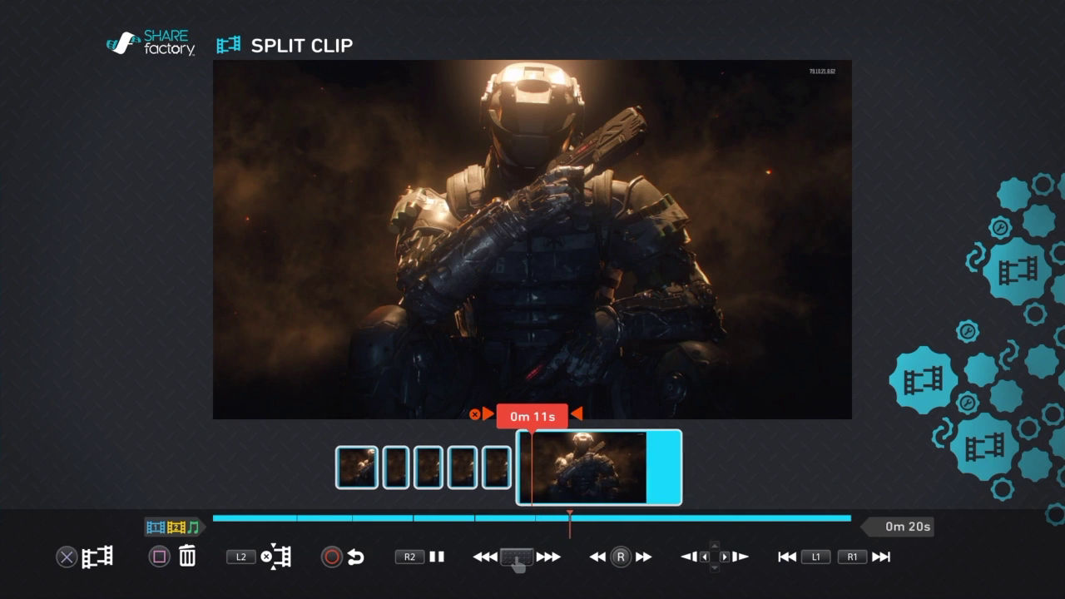
pyautogui.press('Return')
pyautogui.press('Return')
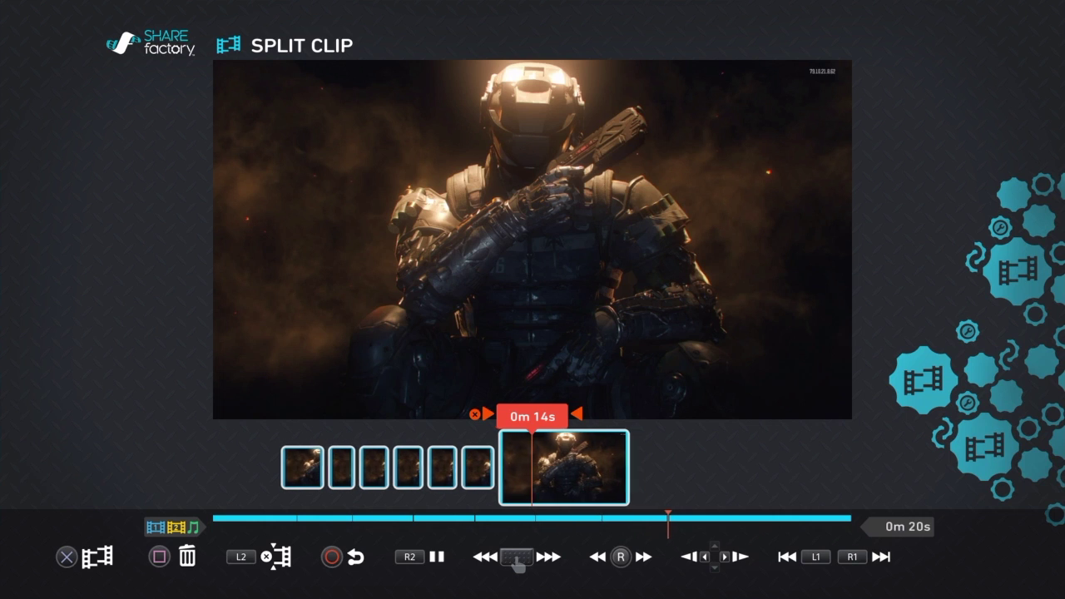
pyautogui.press('Return')
pyautogui.press('Left')
pyautogui.press('Return')
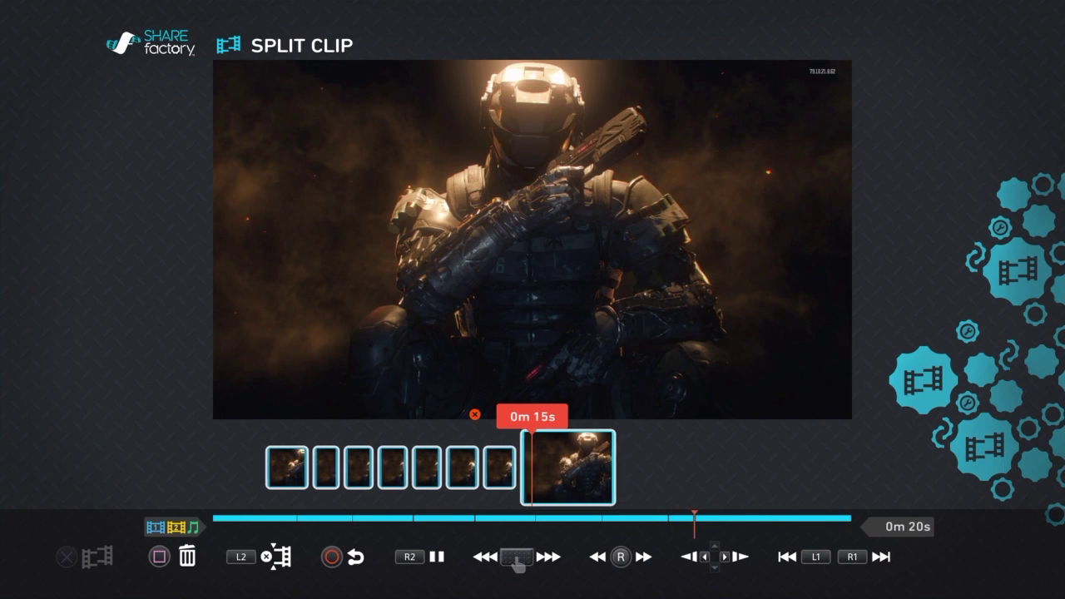
pyautogui.press('Right')
pyautogui.press('Return')
pyautogui.press('Return')
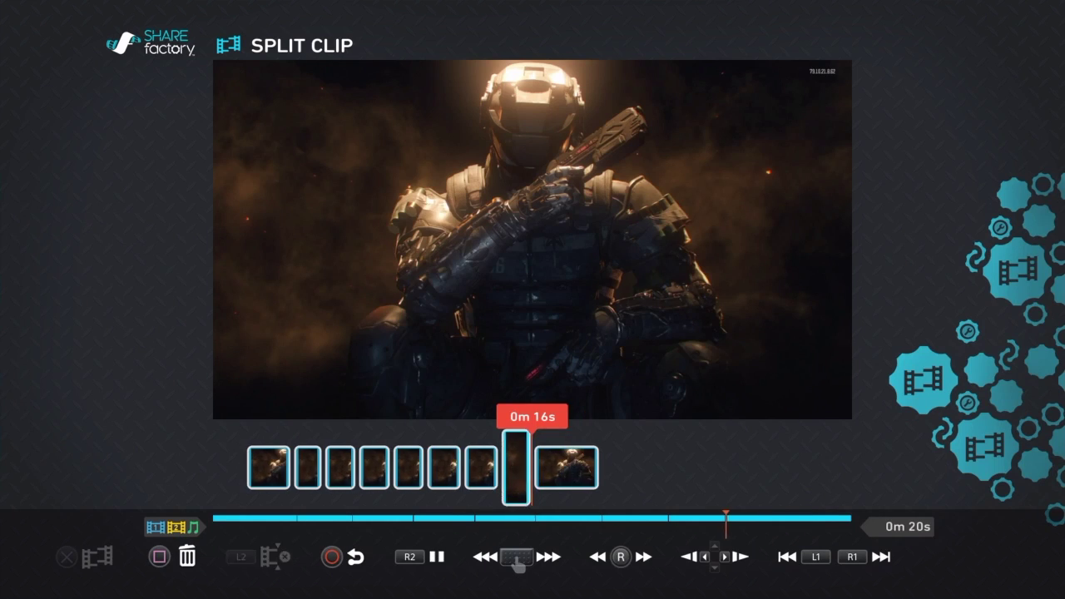
pyautogui.press('Right')
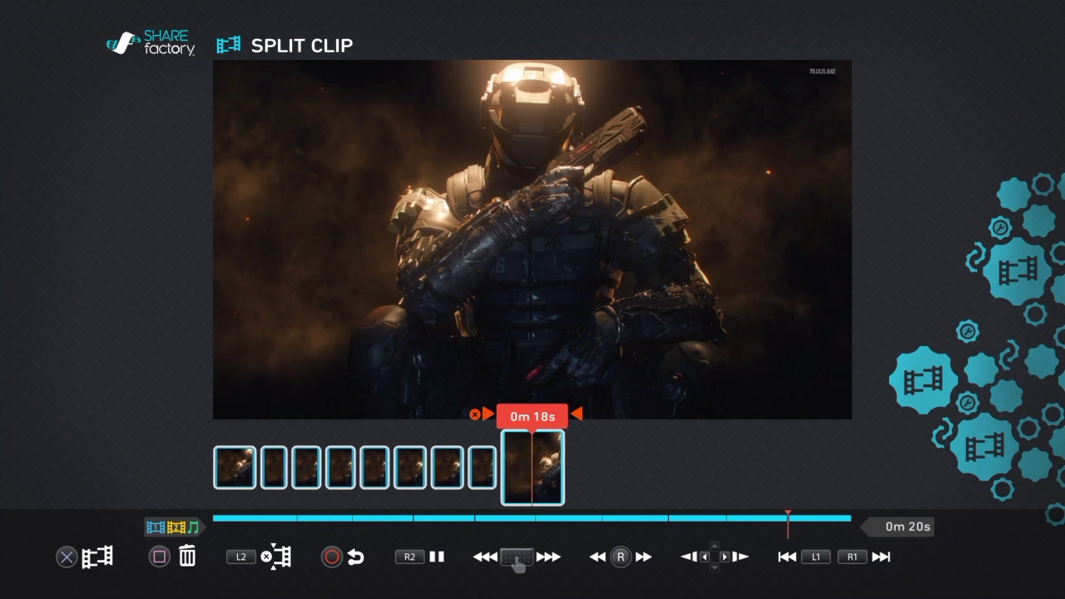
pyautogui.press('Return')
pyautogui.press('Return')
pyautogui.press('Left')
pyautogui.press('Escape')
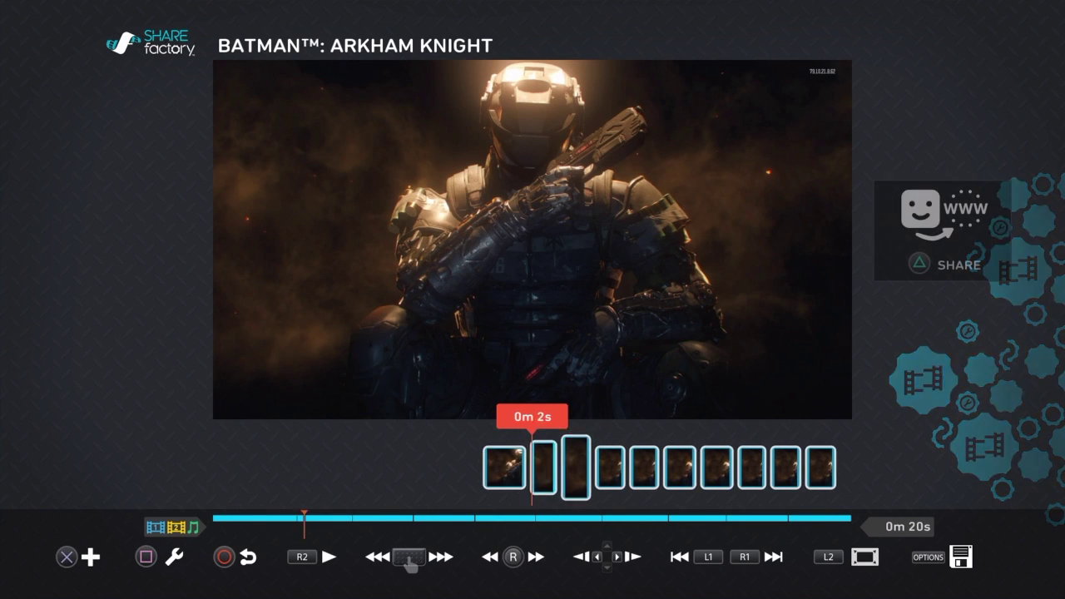
# Add an HSB Fade transition from Dissolves between the first and second segments of the soldier clip.
pyautogui.press('Right')
pyautogui.press('Left')
pyautogui.press('Left')
pyautogui.press('Right')
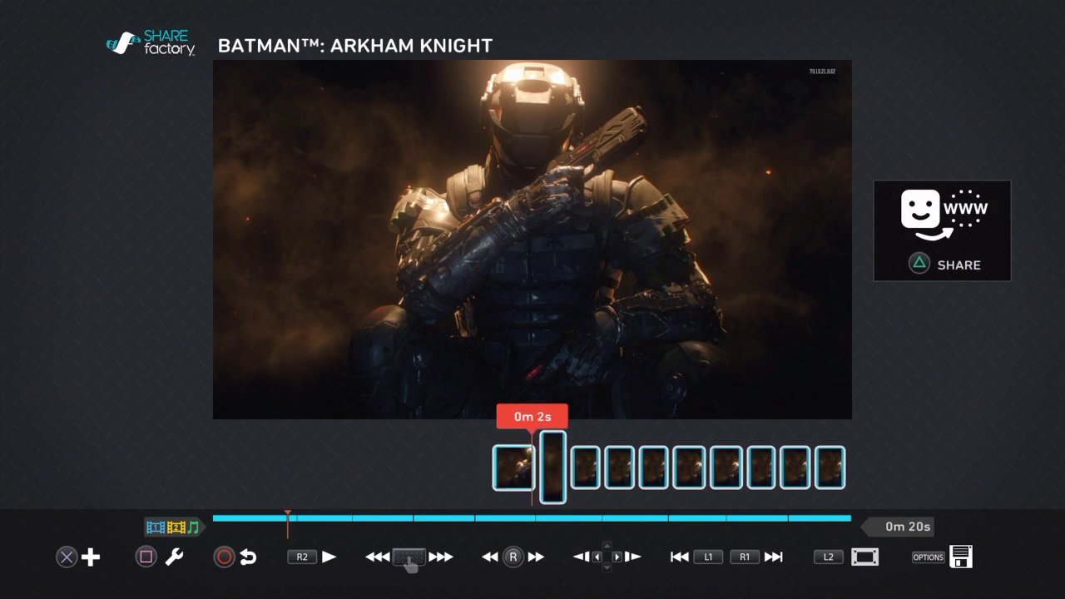
pyautogui.press('Left')
pyautogui.press('Right')
pyautogui.press('Left')
pyautogui.press('Right')
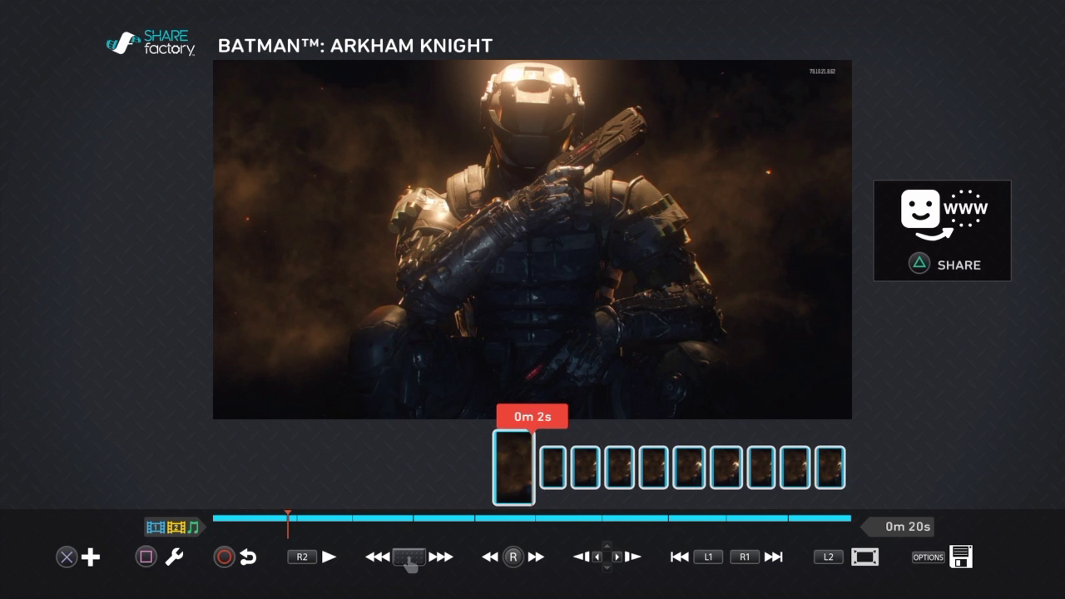
pyautogui.press('Left')
pyautogui.press('Right')
pyautogui.press('Right')
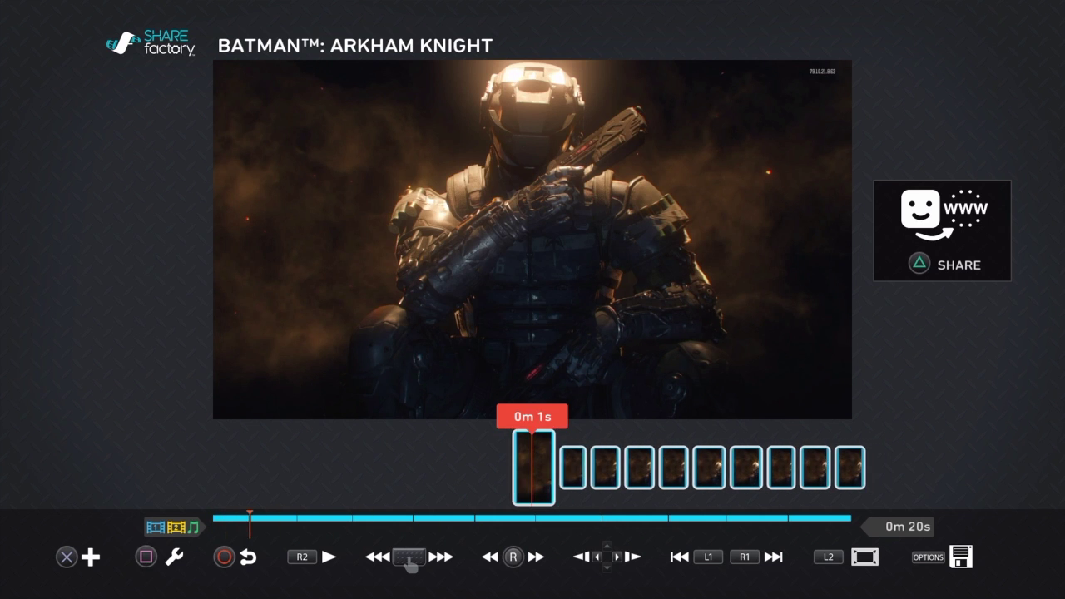
pyautogui.press('Return')
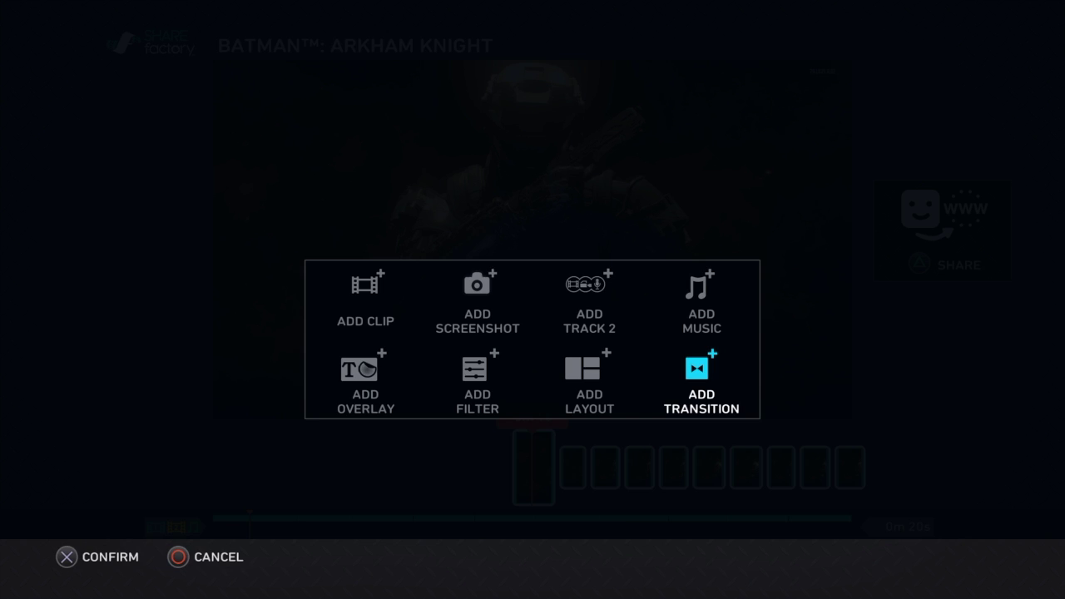
pyautogui.press('Return')
pyautogui.press('Down')
pyautogui.press('Left')
pyautogui.press('Down')
pyautogui.press('Return')
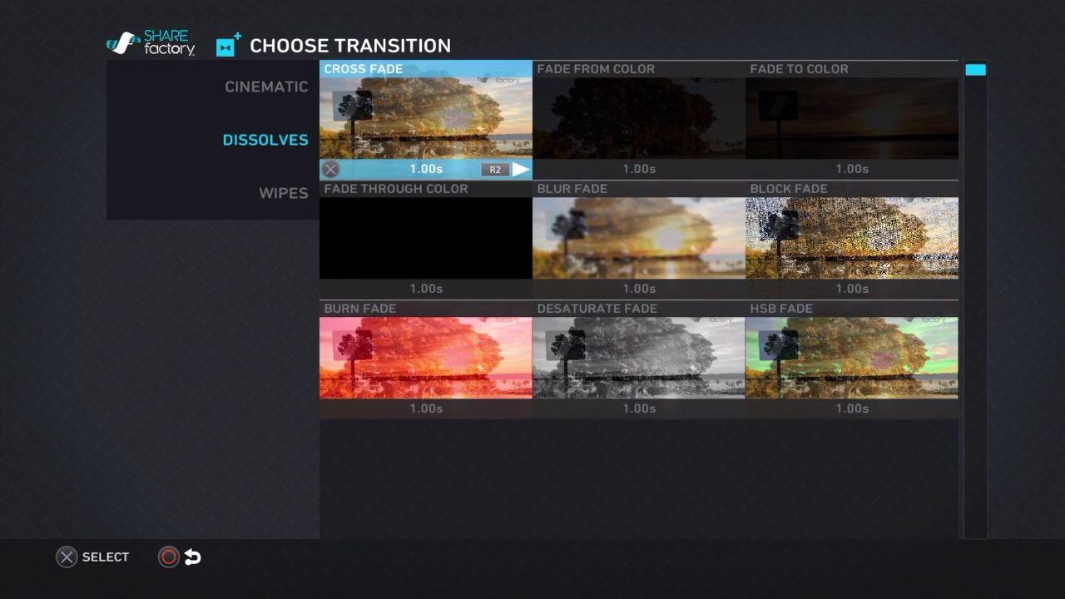
pyautogui.press('Right')
pyautogui.press('Right')
pyautogui.press('Down')
pyautogui.press('Down')
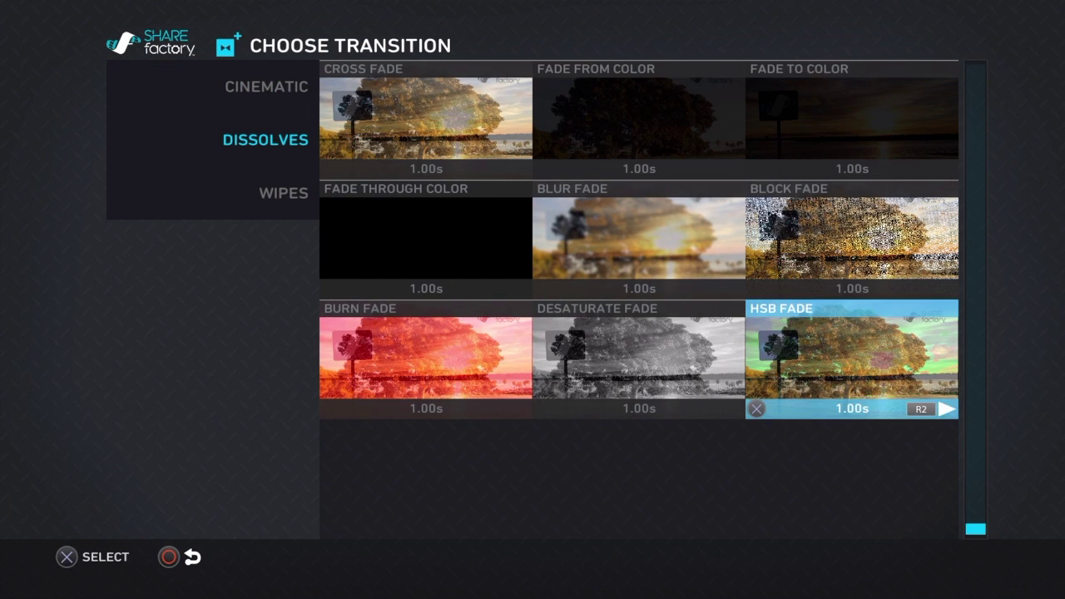
pyautogui.press('Return')
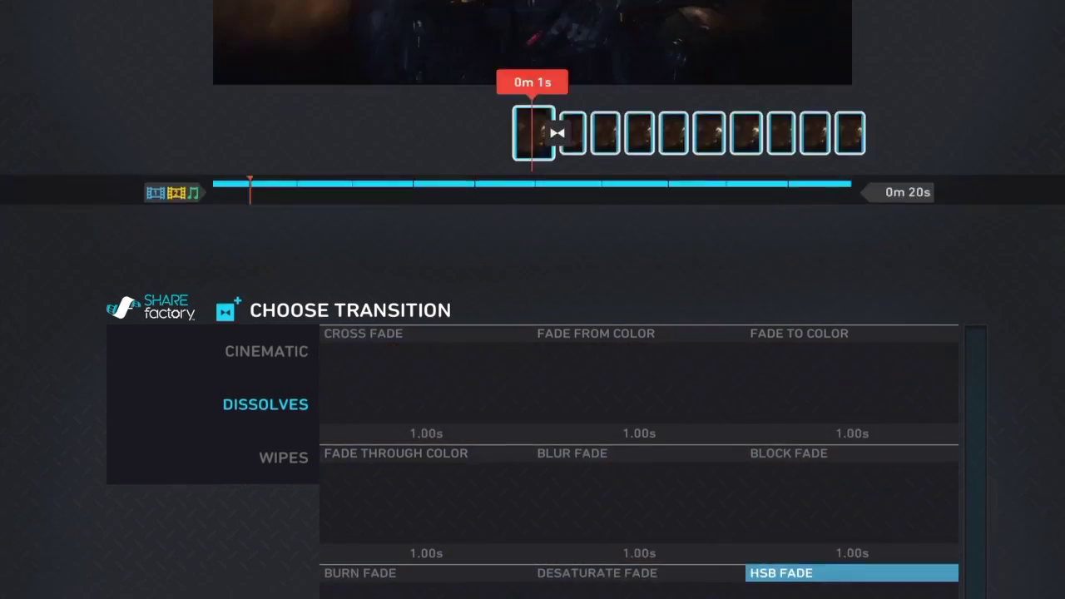
# Add an HSB Fade transition between the second and third segments.
pyautogui.press('Right')
pyautogui.press('Right')
pyautogui.press('Return')
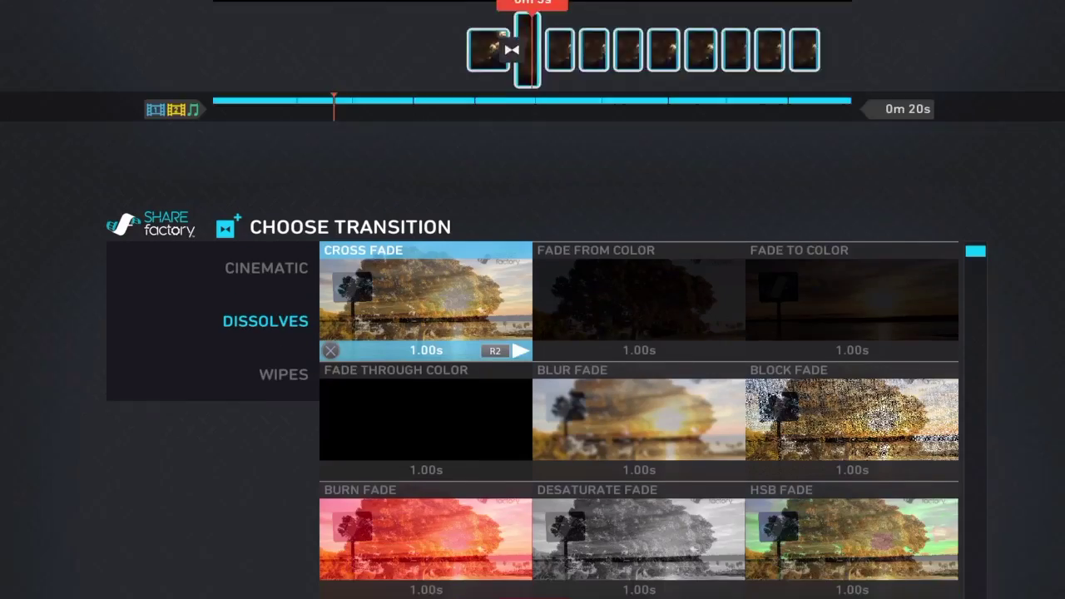
pyautogui.press('Right')
pyautogui.press('Right')
pyautogui.press('Down')
pyautogui.press('Down')
pyautogui.press('Return')
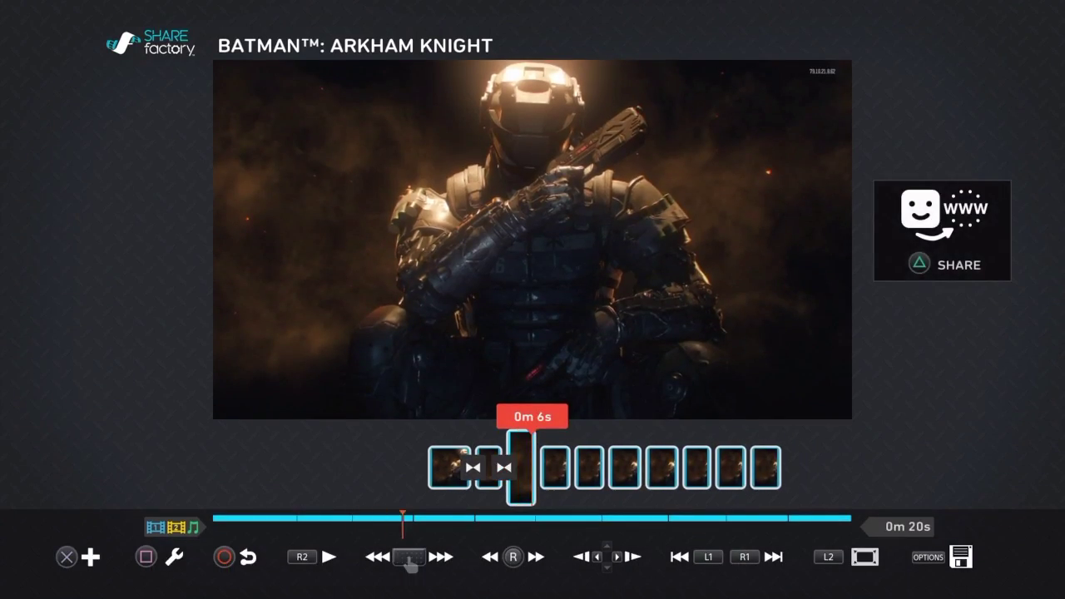
# Add an HSB Fade transition between the third and fourth segments.
pyautogui.press('Return')
pyautogui.press('Return')
pyautogui.press('Right')
pyautogui.press('Right')
pyautogui.press('Down')
pyautogui.press('Down')
pyautogui.press('Return')
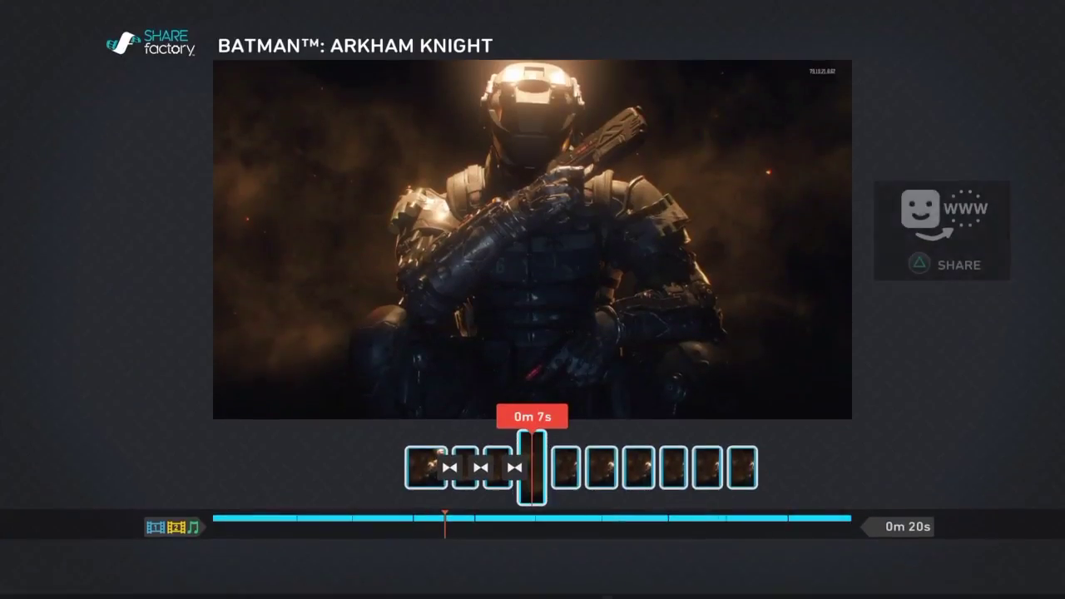
# Add HSB Fade transitions after the fourth, fifth and sixth segments.
pyautogui.press('Return')
pyautogui.press('Return')
pyautogui.press('Right')
pyautogui.press('Right')
pyautogui.press('Return')
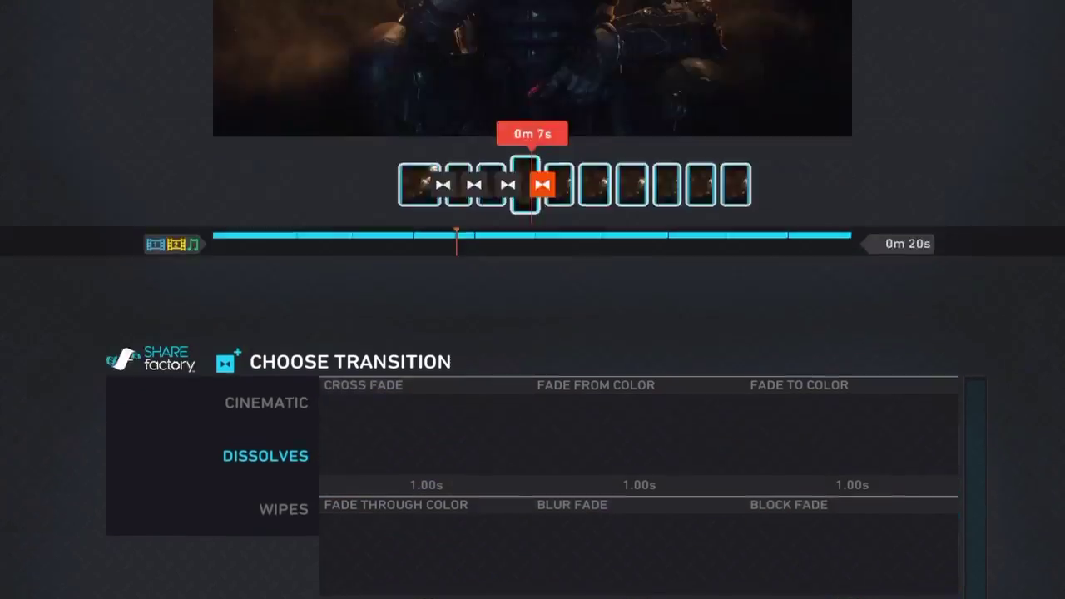
pyautogui.press('Return')
pyautogui.press('Return')
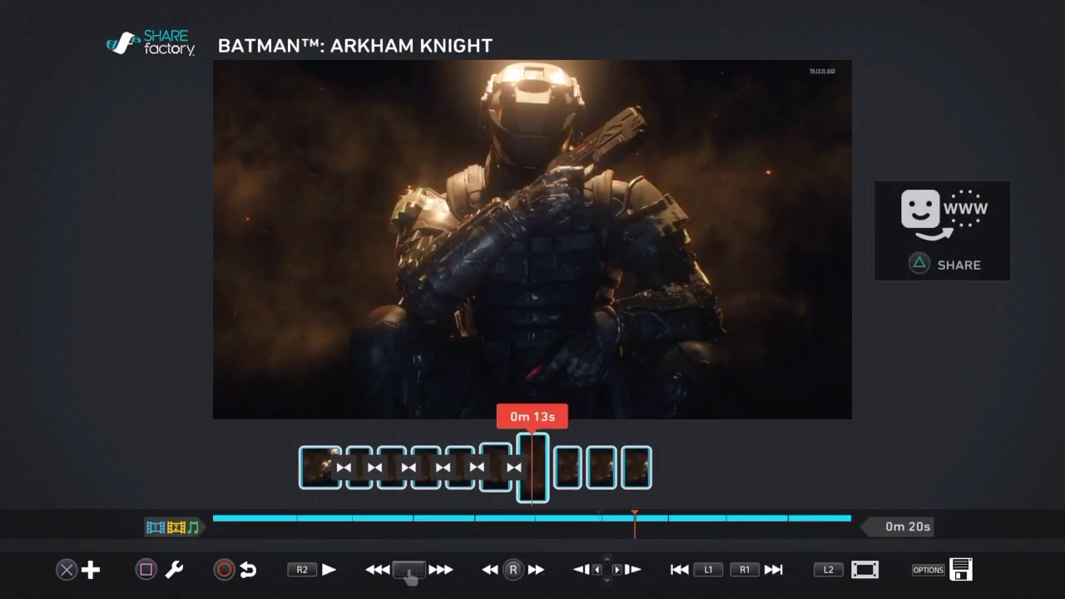
# Add an HSB Fade transition between the seventh and eighth segments.
pyautogui.press('Return')
pyautogui.press('Return')
pyautogui.press('Right')
pyautogui.press('Right')
pyautogui.press('Down')
pyautogui.press('Down')
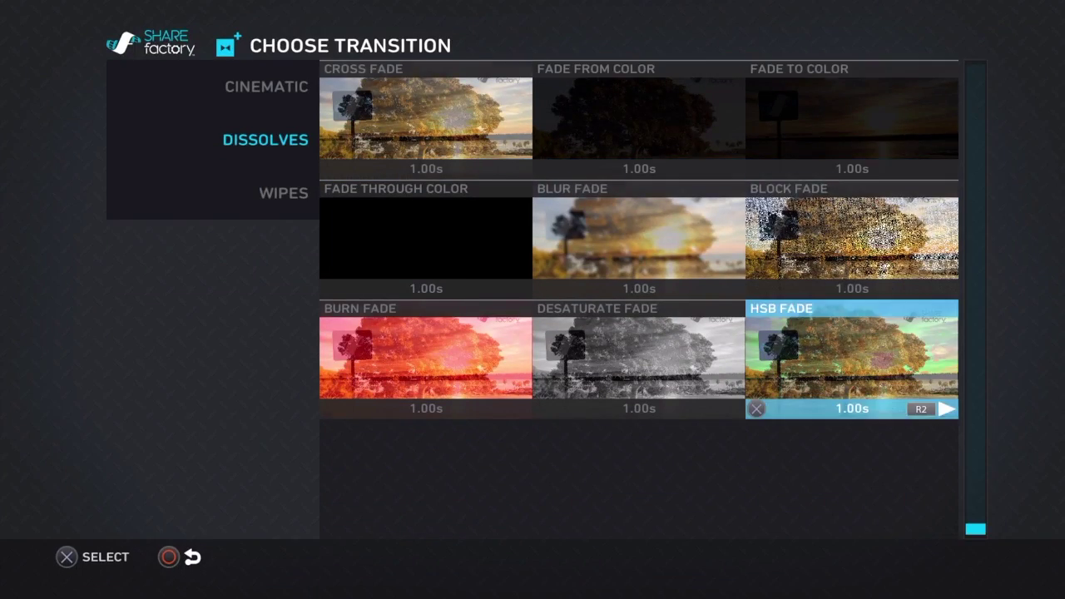
pyautogui.press('Return')
# Add a transition from Dissolves between the eighth and ninth segments.
pyautogui.press('Return')
pyautogui.press('Return')
pyautogui.press('Right')
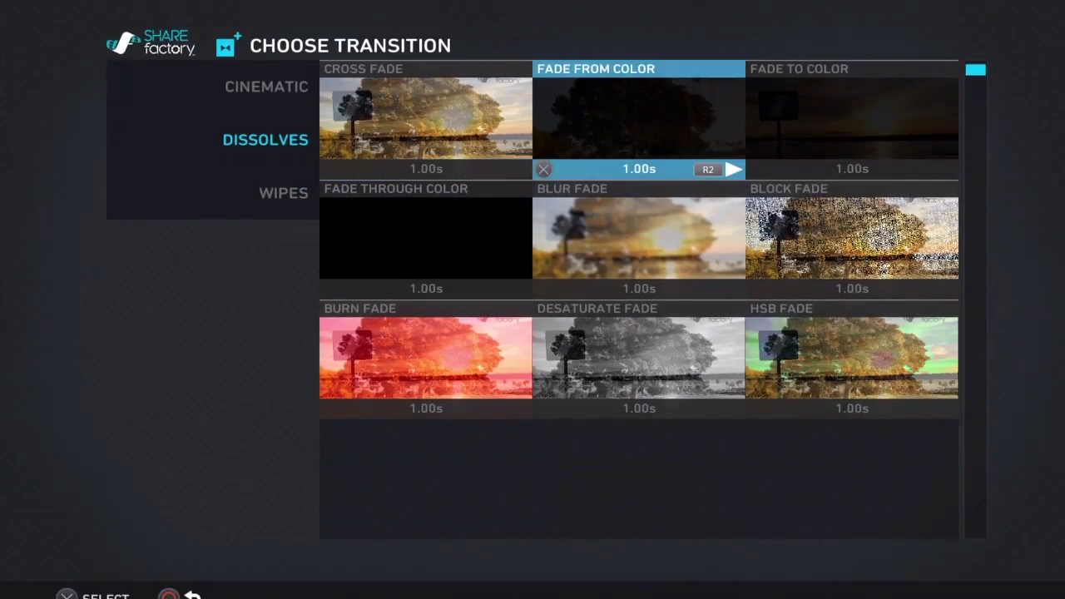
pyautogui.press('Right')
pyautogui.press('Down')
pyautogui.press('Return')
# Add an HSB Fade transition between the ninth segment and the last one.
pyautogui.press('Right')
pyautogui.press('Right')
pyautogui.press('Left')
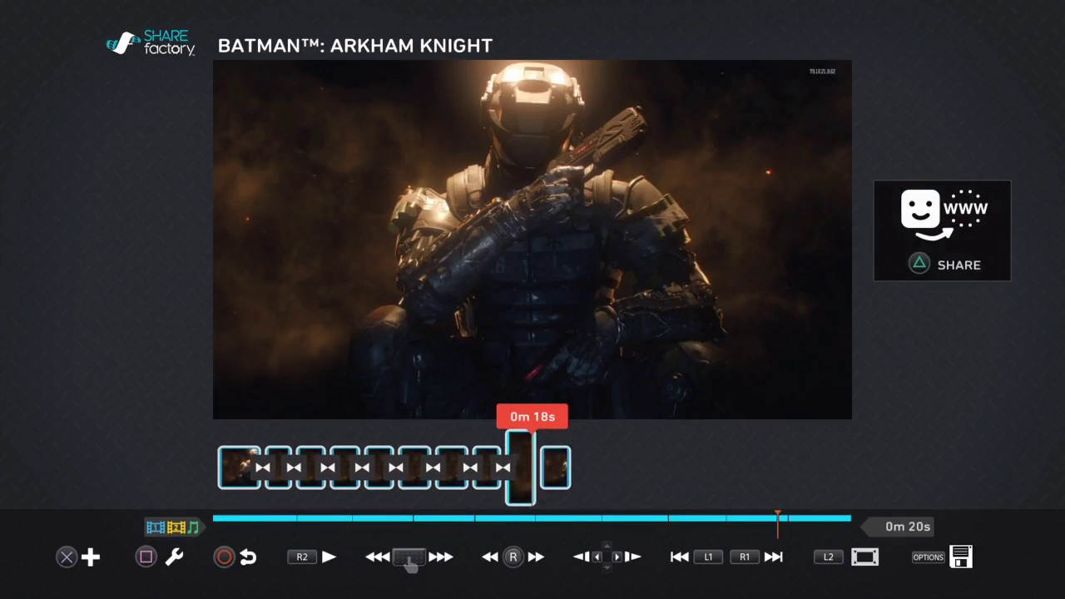
pyautogui.press('Return')
pyautogui.press('Return')
pyautogui.press('Right')
pyautogui.press('Right')
pyautogui.press('Down')
pyautogui.press('Down')
pyautogui.press('Return')
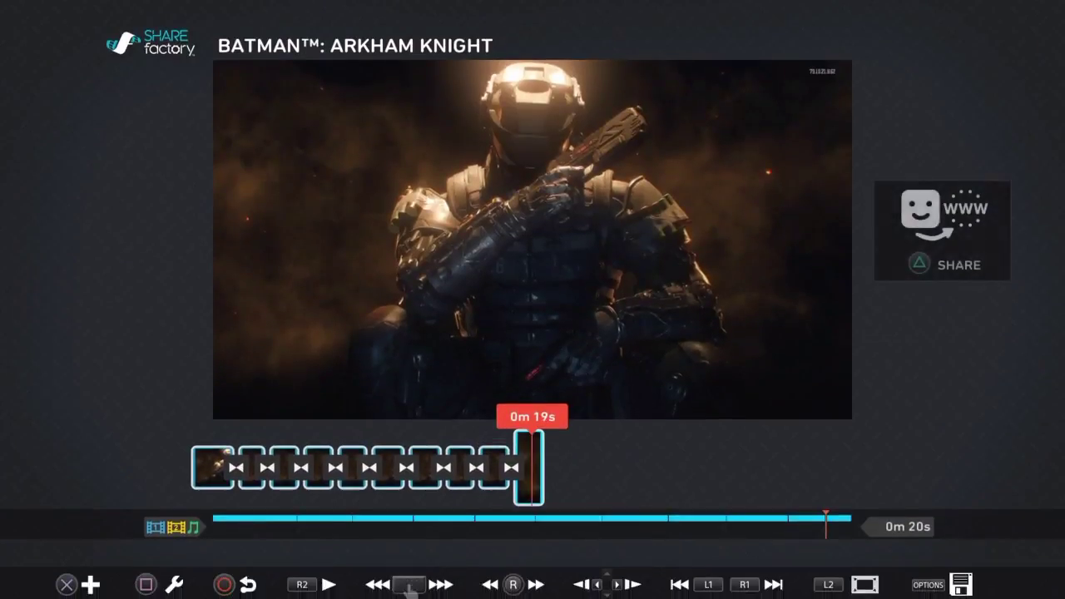
pyautogui.press('Return')
pyautogui.press('Return')
pyautogui.press('Escape')
# Return to the first segment of the timeline and apply the Saturate filter to it.
pyautogui.press('Left')
pyautogui.press('Left')
pyautogui.press('Left')
pyautogui.press('Left')
pyautogui.press('Left')
pyautogui.press('Left')
pyautogui.press('Left')
pyautogui.press('Left')
pyautogui.press('Left')
pyautogui.press('Left')
pyautogui.press('Left')
pyautogui.press('Left')
pyautogui.press('Left')
pyautogui.press('Left')
pyautogui.press('Left')
pyautogui.press('Left')
pyautogui.press('Left')
pyautogui.press('Left')
pyautogui.press('Left')
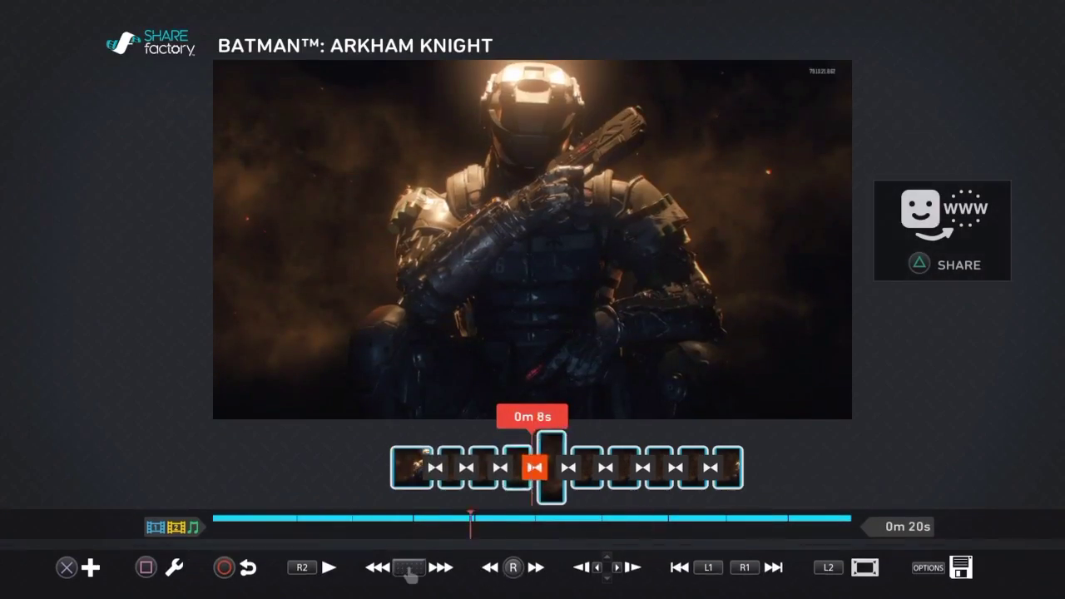
pyautogui.press('Right')
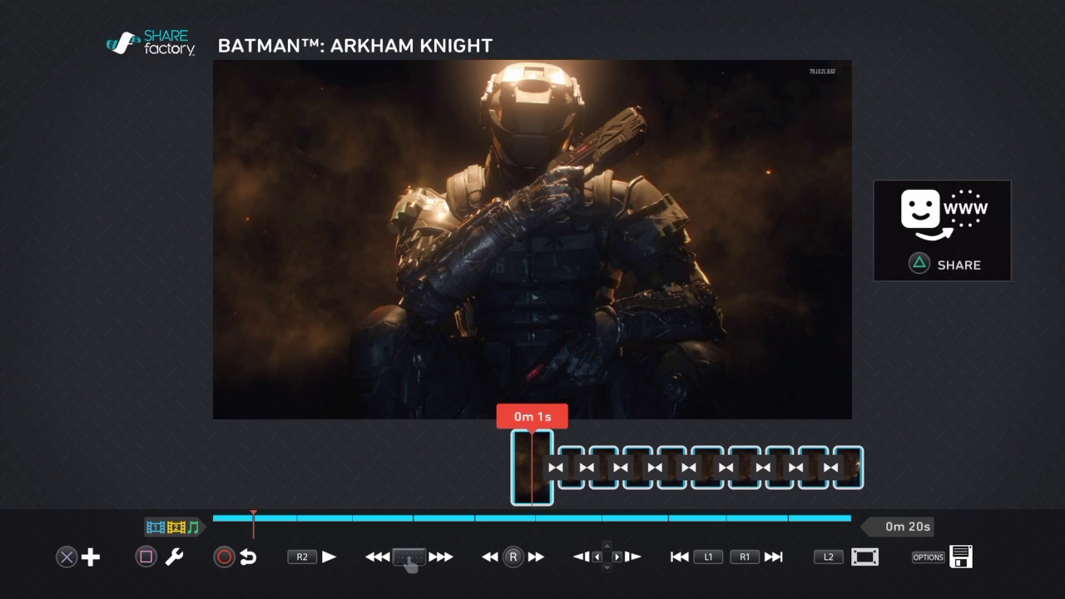
pyautogui.press('Return')
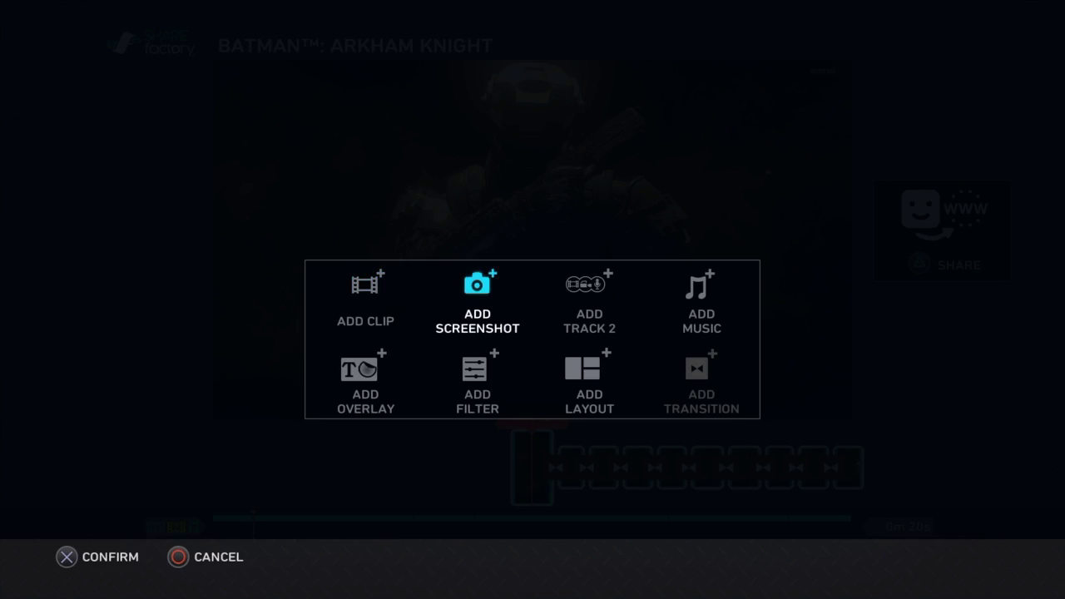
pyautogui.press('Return')
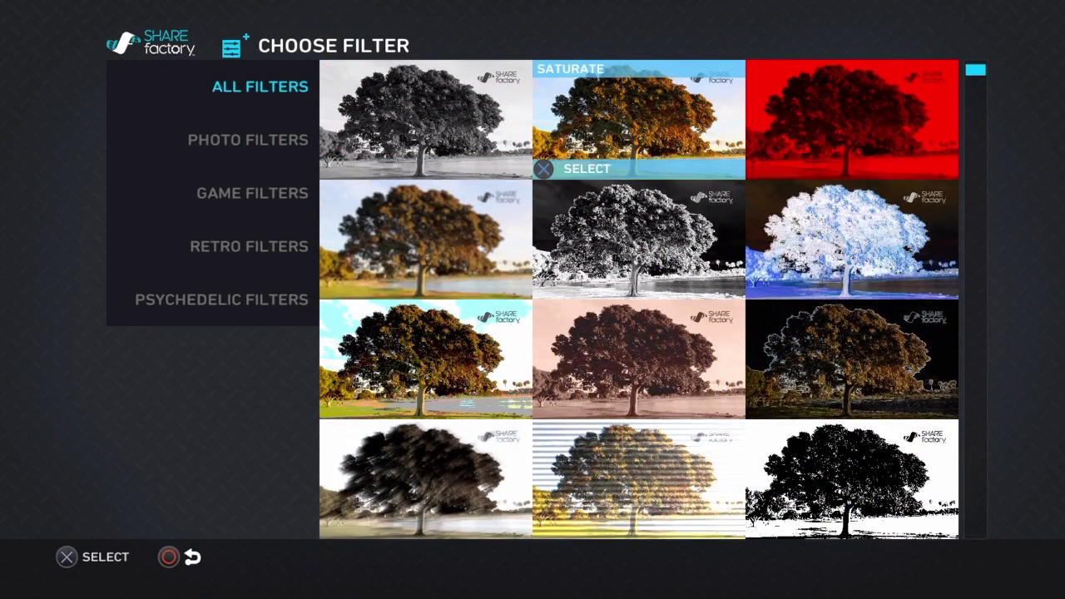
pyautogui.press('Return')
# Apply the red filter to the second segment.
pyautogui.press('Return')
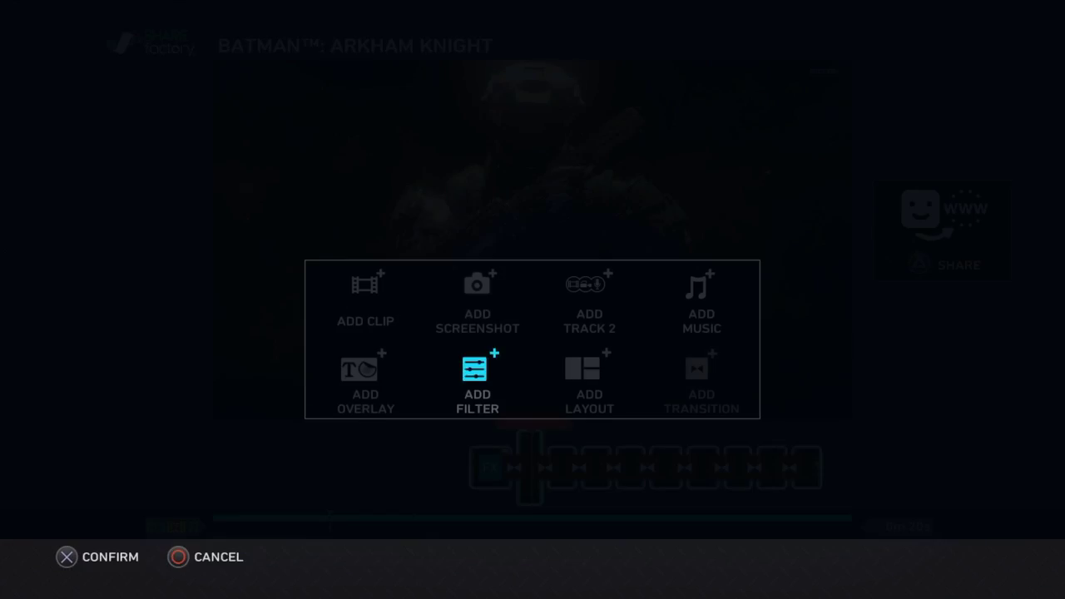
pyautogui.press('Return')
pyautogui.press('Right')
pyautogui.press('Right')
pyautogui.press('Return')
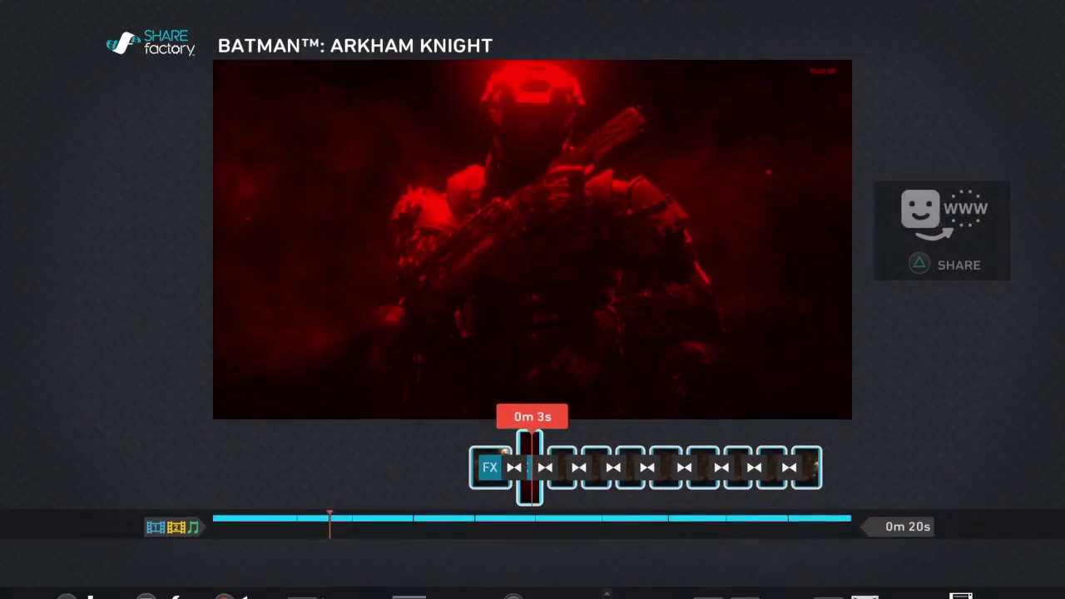
# Apply the Saturate filter to the third segment.
pyautogui.press('Return')
pyautogui.press('Return')
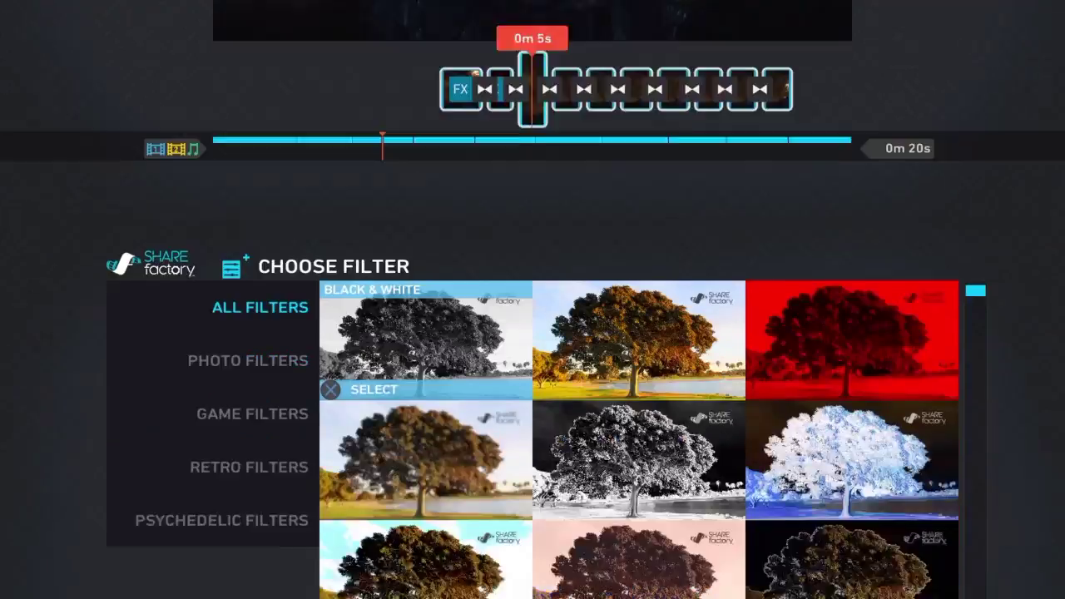
pyautogui.press('Right')
pyautogui.press('Return')
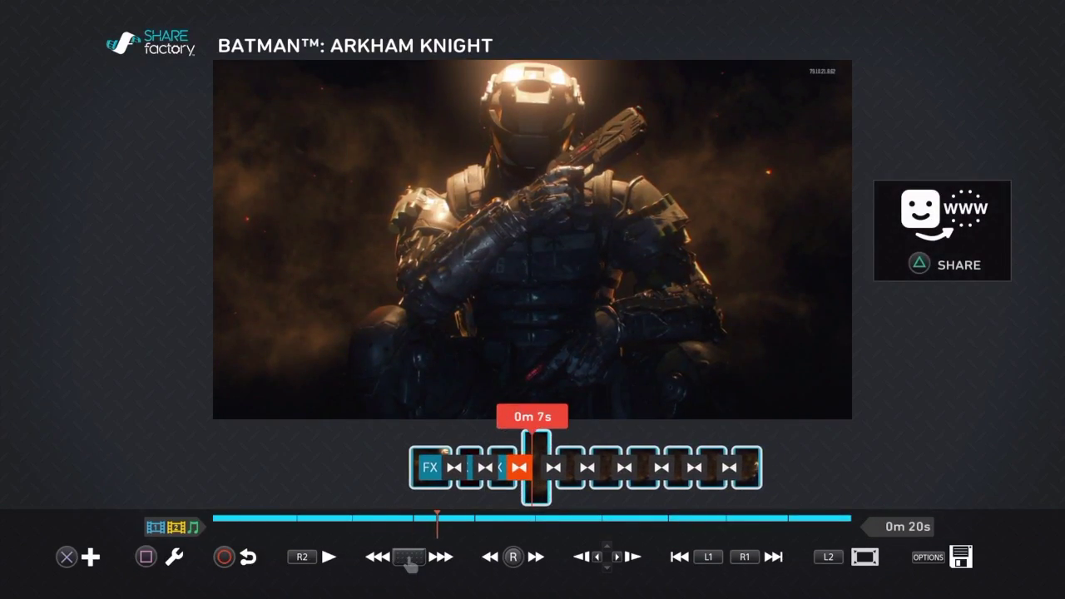
# Apply the red filter to the fourth segment and move on to the fifth.
pyautogui.press('Return')
pyautogui.press('Return')
pyautogui.press('Right')
pyautogui.press('Right')
pyautogui.press('Return')
pyautogui.press('Right')
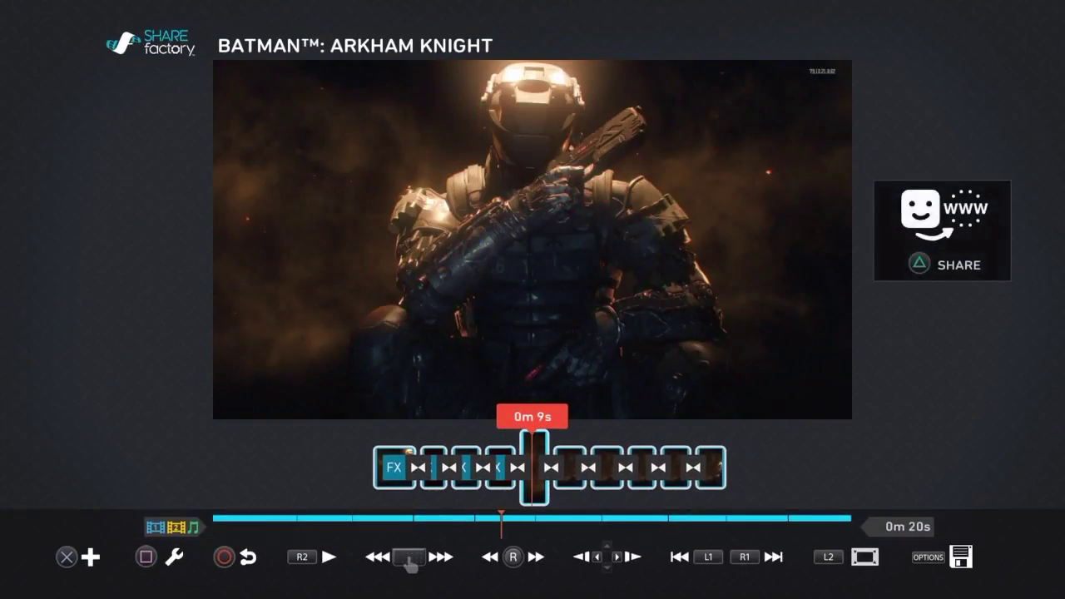
# Apply the Saturate filter to the fifth segment and add a filter to the sixth.
pyautogui.press('Return')
pyautogui.press('Right')
pyautogui.press('Return')
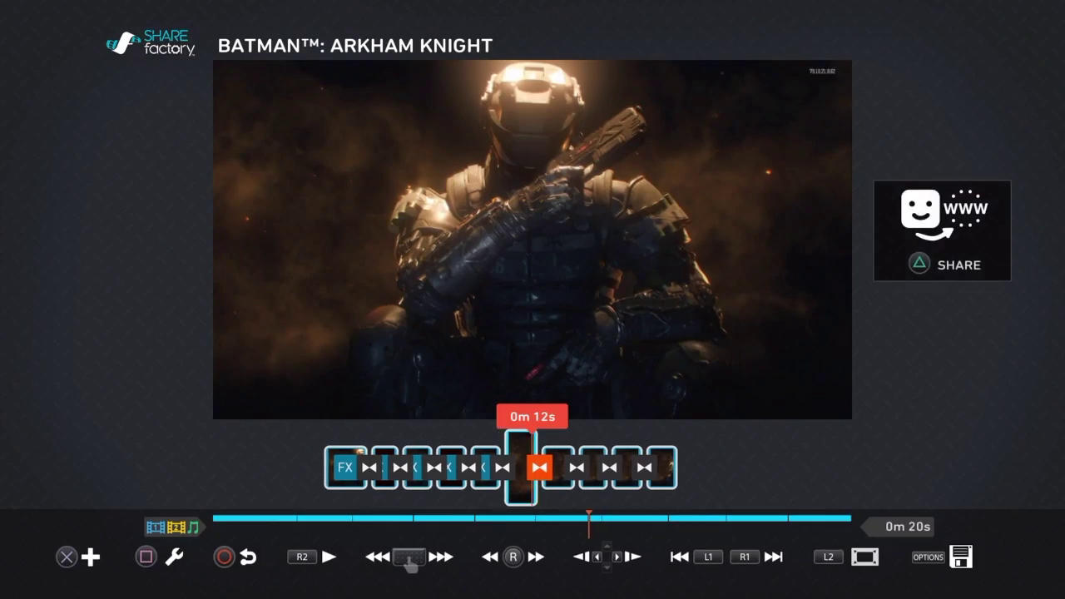
pyautogui.press('Return')
pyautogui.press('Return')
pyautogui.press('Return')
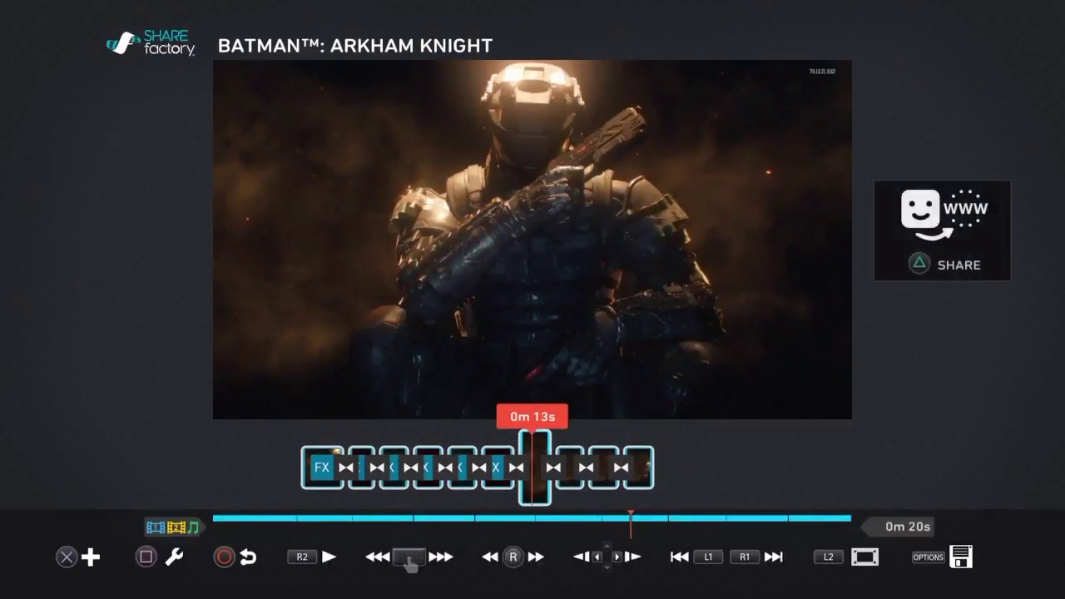
# Apply the red filter to the seventh segment and add a filter to the eighth.
pyautogui.press('Return')
pyautogui.press('Return')
pyautogui.press('Right')
pyautogui.press('Right')
pyautogui.press('Return')
pyautogui.press('Return')
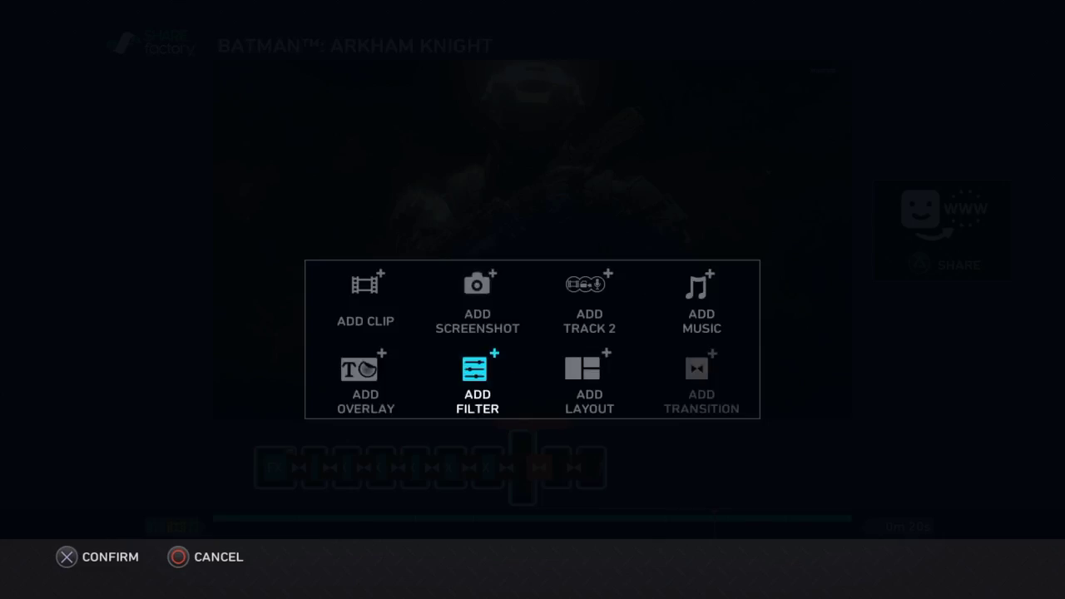
pyautogui.press('Return')
pyautogui.press('Return')
# Apply the Saturate filter to the ninth and tenth segments.
pyautogui.press('Return')
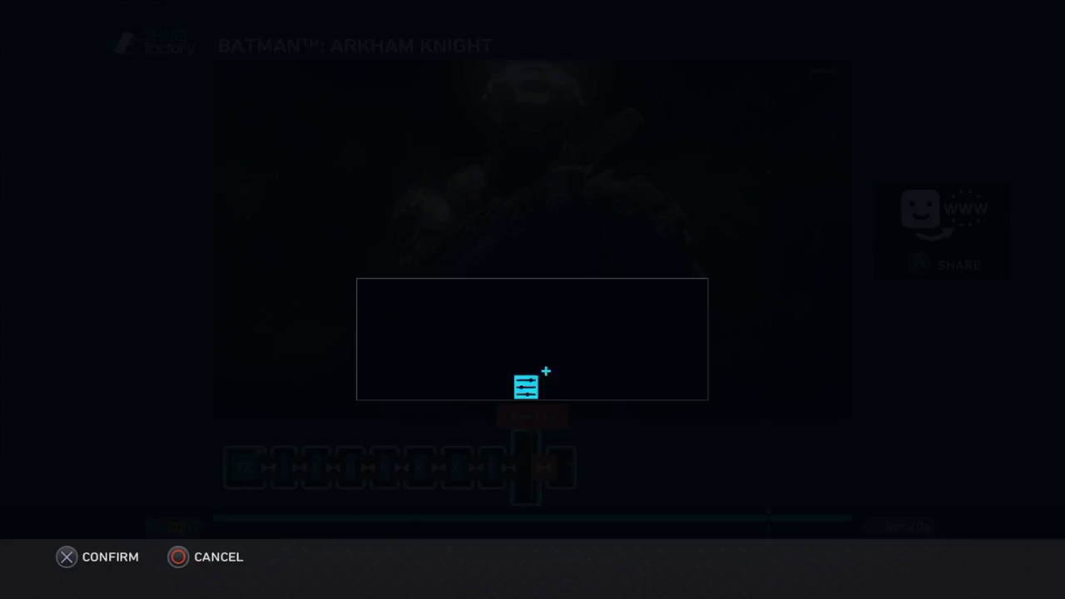
pyautogui.press('Return')
pyautogui.press('Right')
pyautogui.press('Return')
pyautogui.press('Return')
pyautogui.press('Return')
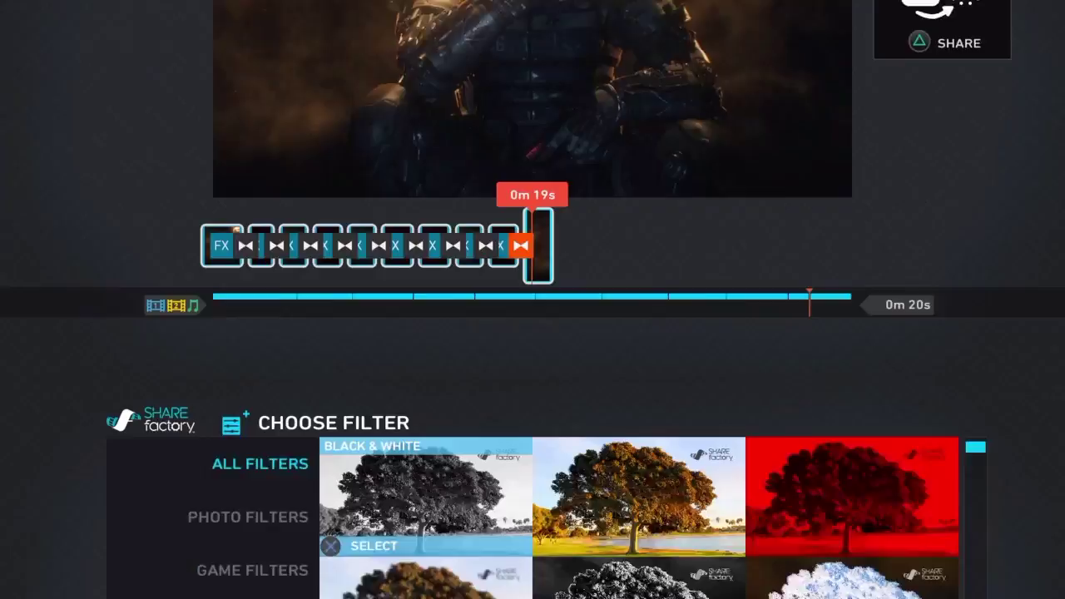
pyautogui.press('Right')
pyautogui.press('Return')
# Add The Neighborhood's "Sweater Weather" track as background music from the start of the timeline.
pyautogui.press('Left')
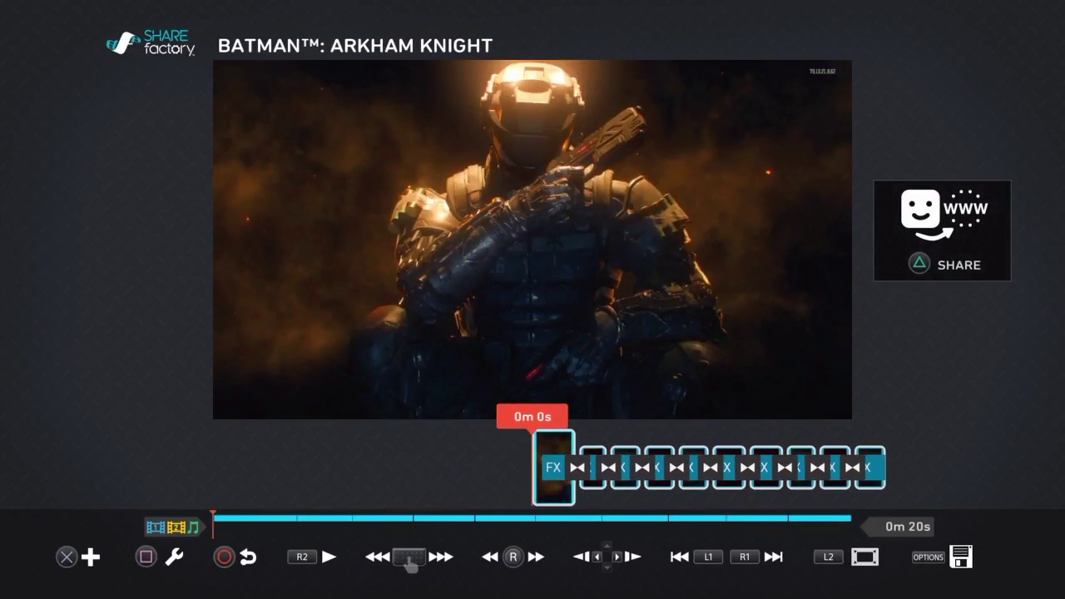
pyautogui.press('Return')
pyautogui.press('Right')
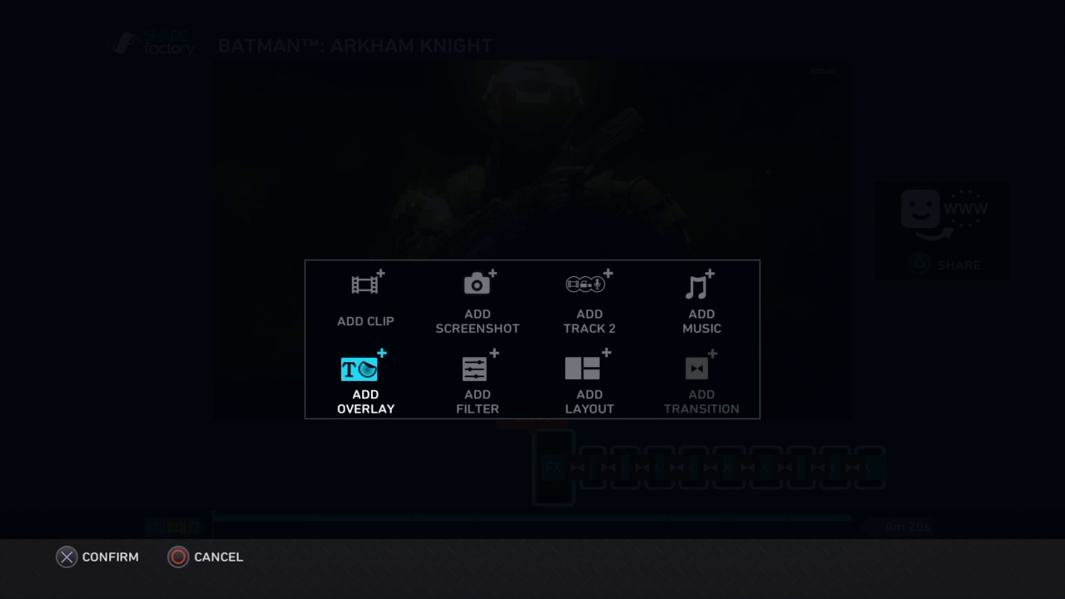
pyautogui.press('Return')
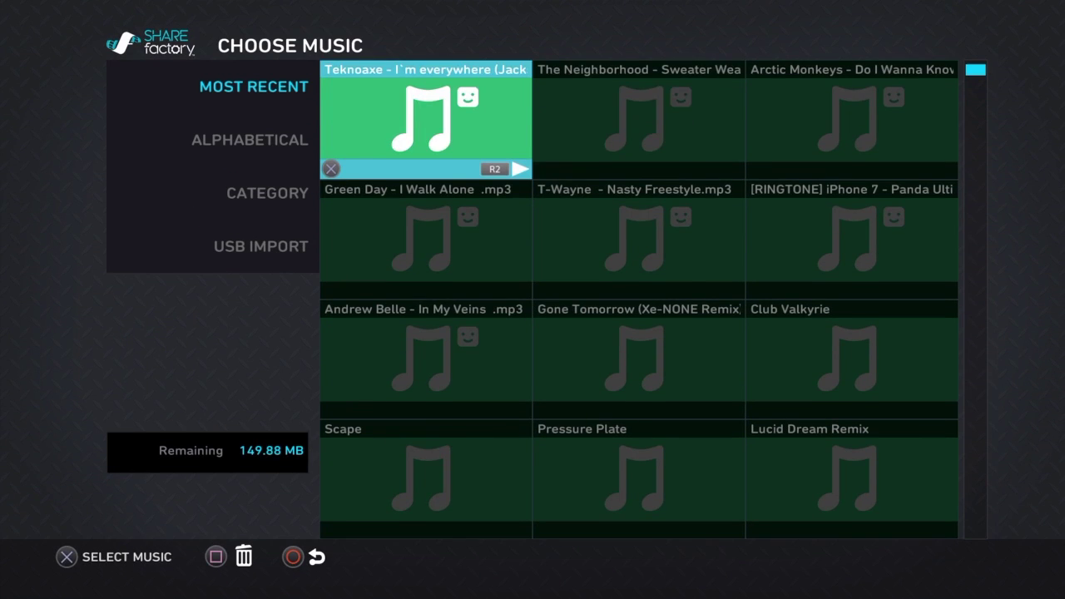
pyautogui.press('Right')
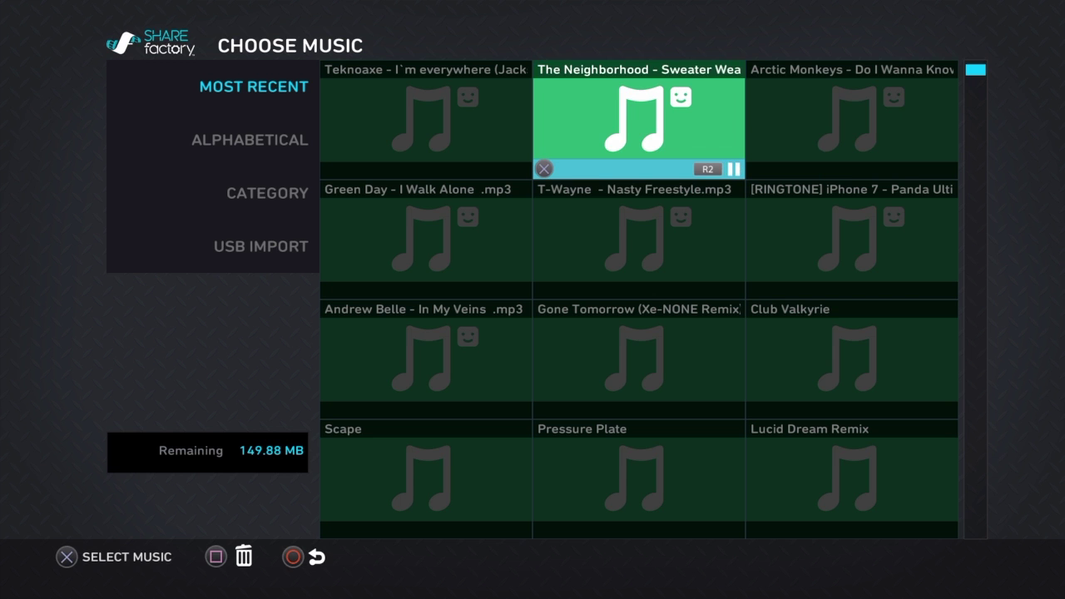
pyautogui.press('Right')
pyautogui.press('Down')
pyautogui.press('Up')
pyautogui.press('Left')
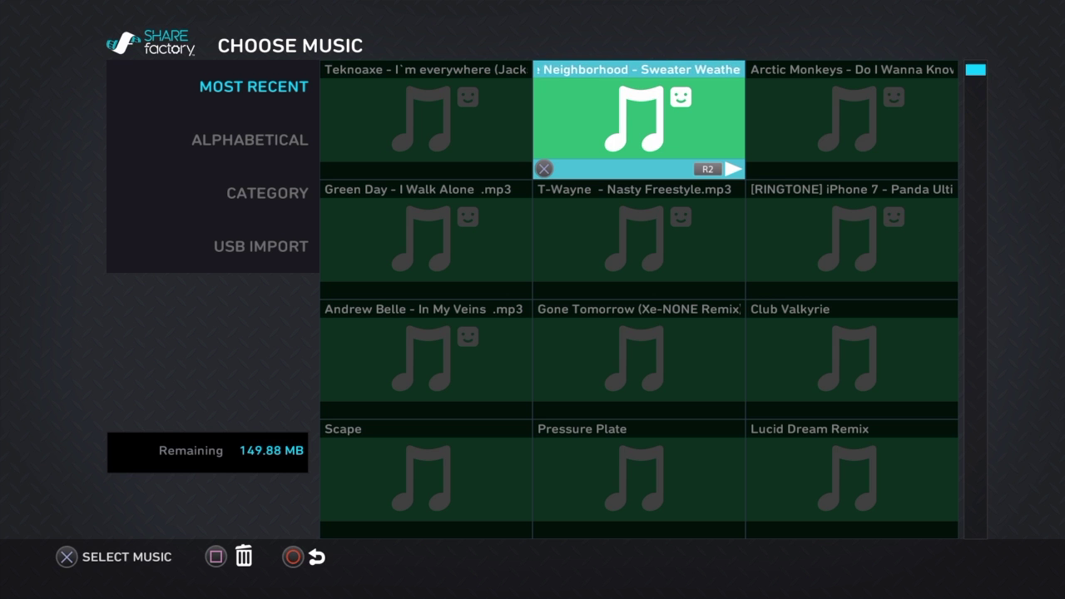
pyautogui.press('Return')
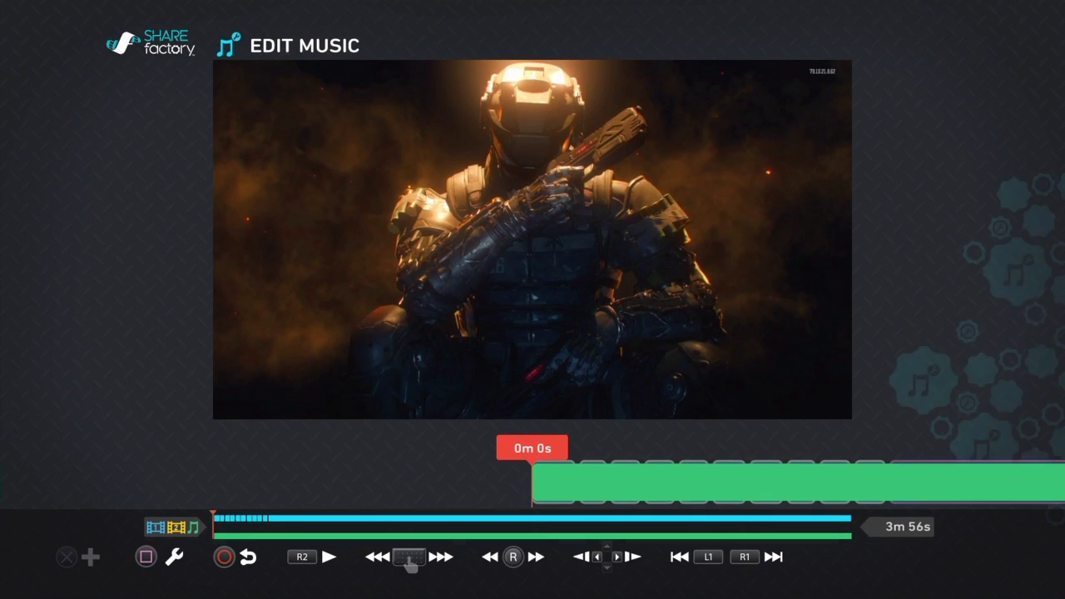
# Split the music at about 0m 6s and delete its opening part.
pyautogui.press('Return')
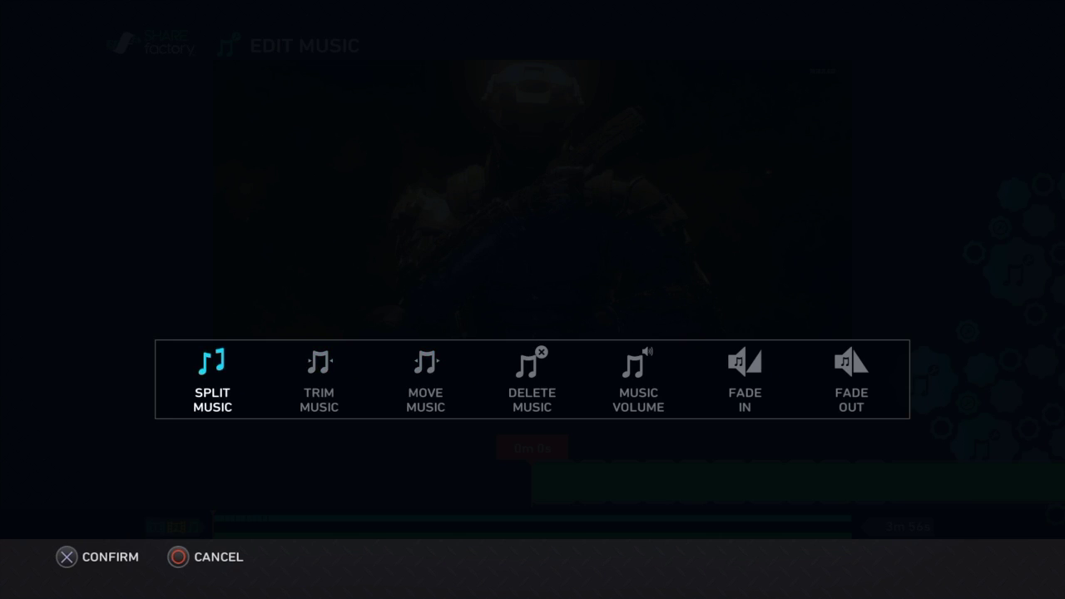
pyautogui.press('Return')
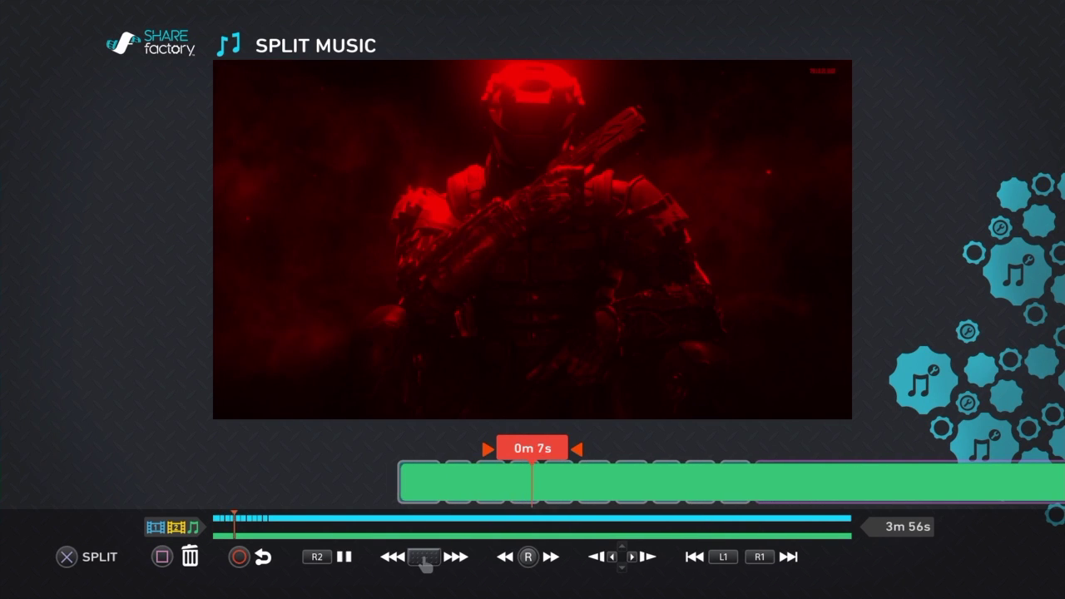
pyautogui.press('Left')
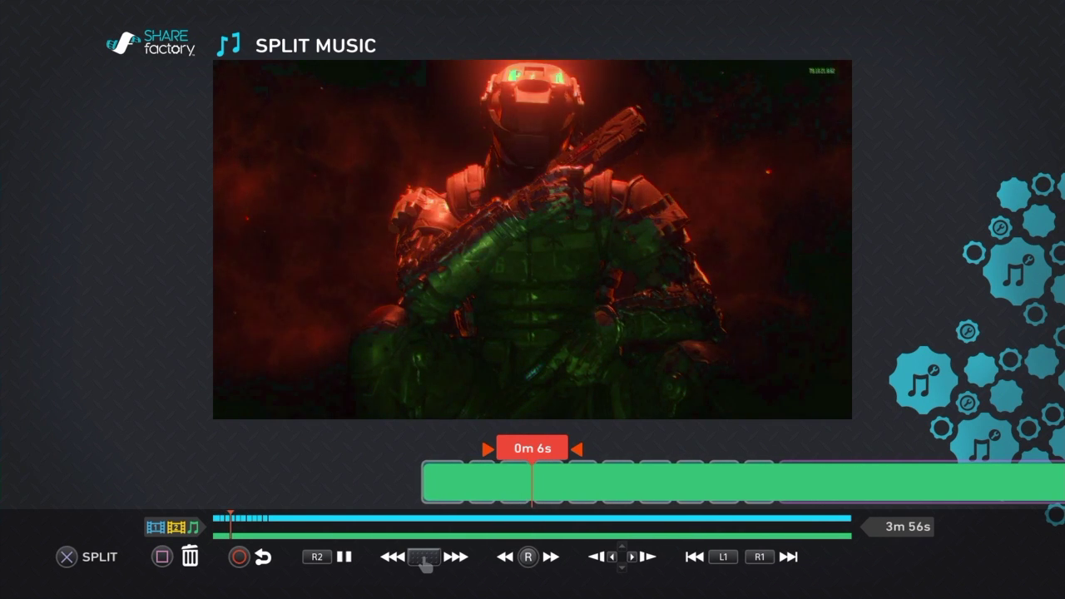
pyautogui.press('Return')
pyautogui.press('Return')
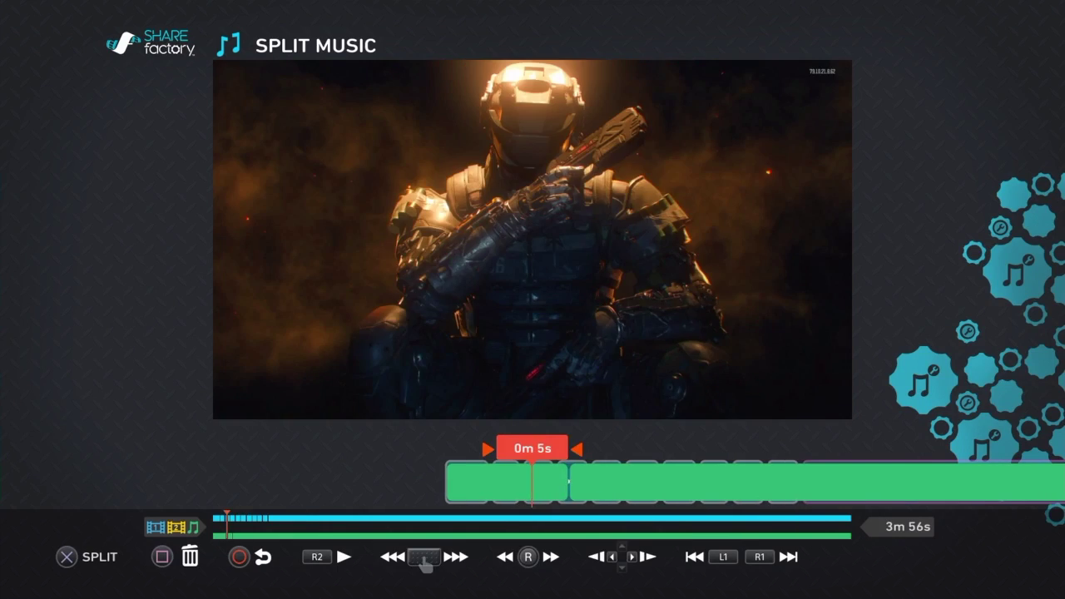
pyautogui.press('Delete')
pyautogui.press('Return')
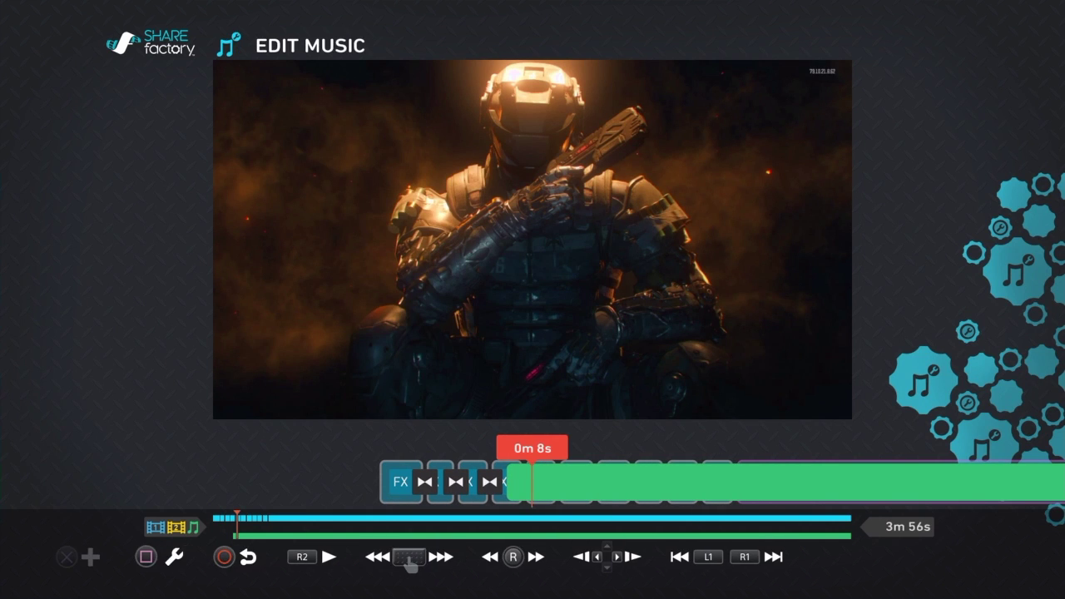
# Move the remaining music back to near the start of the timeline.
pyautogui.press('Return')
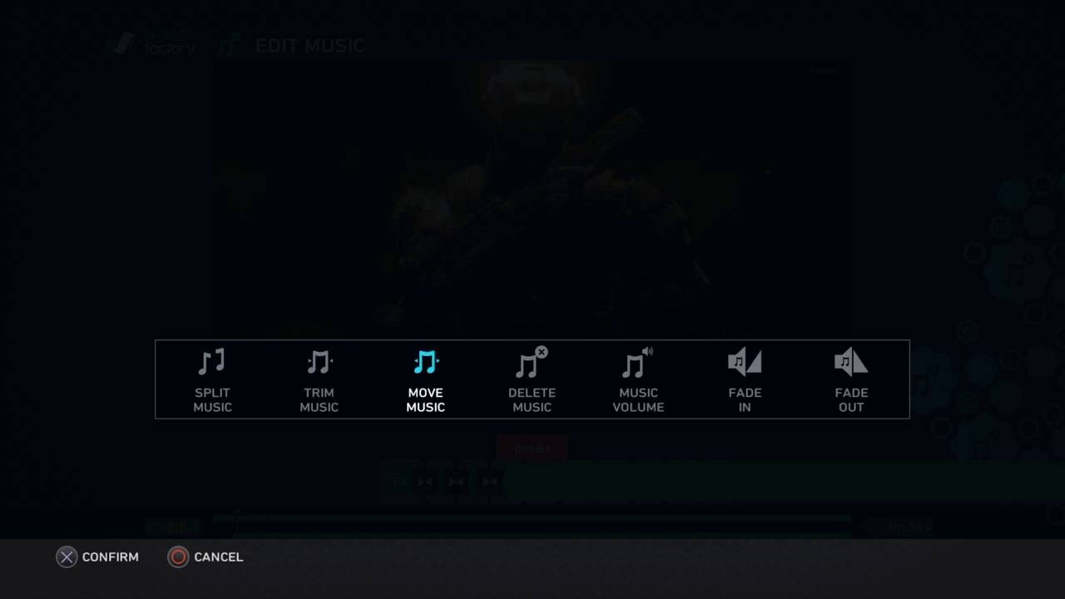
pyautogui.press('Return')
pyautogui.press('Left')
pyautogui.press('Return')
pyautogui.press('Right')
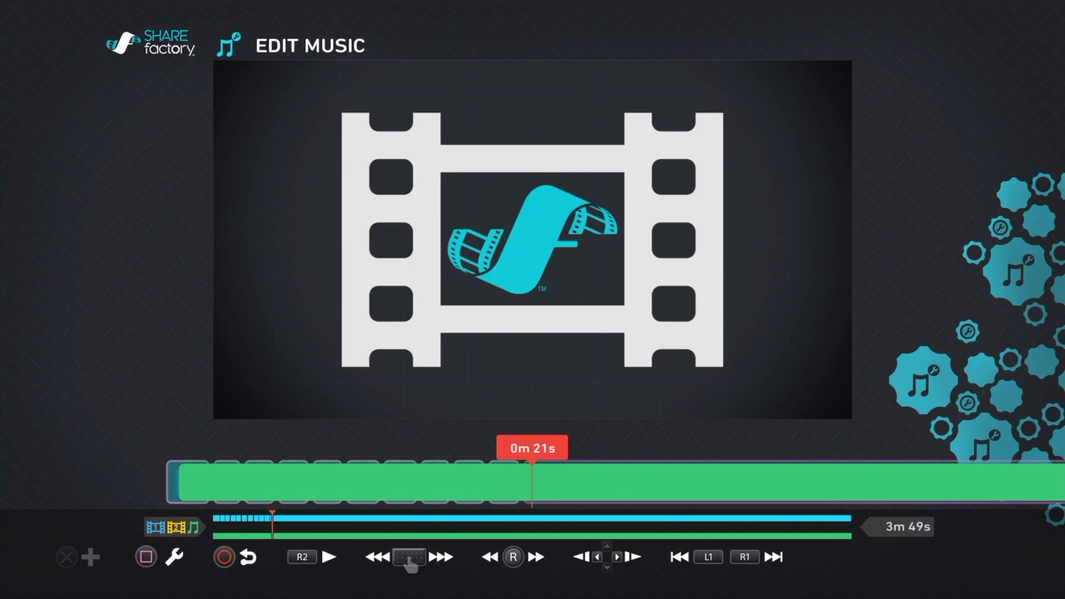
# Split the music at 0m 20s, near the end of the last segment, and delete the part after it.
pyautogui.press('Left')
pyautogui.press('Return')
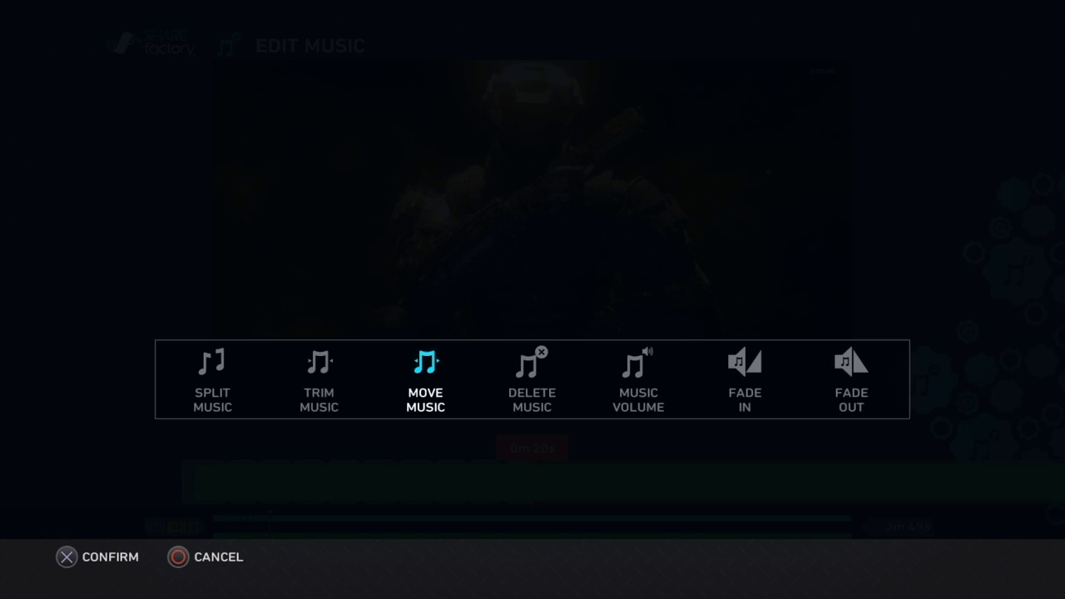
pyautogui.press('Return')
pyautogui.press('Return')
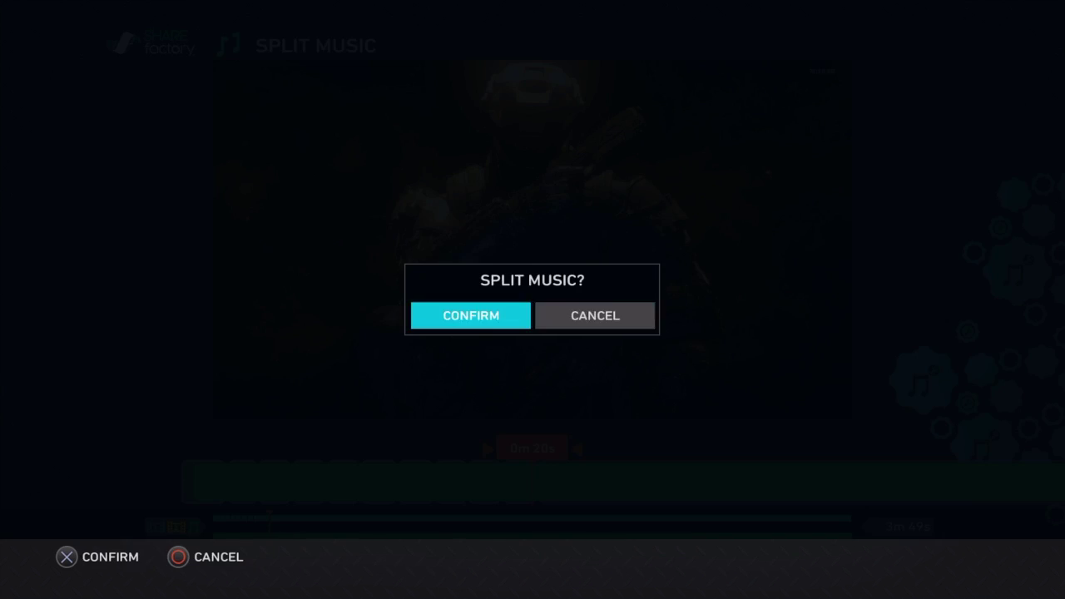
pyautogui.press('Return')
pyautogui.press('Delete')
pyautogui.press('Return')
# Align the music with the very start of the timeline and leave music editing.
pyautogui.press('space')
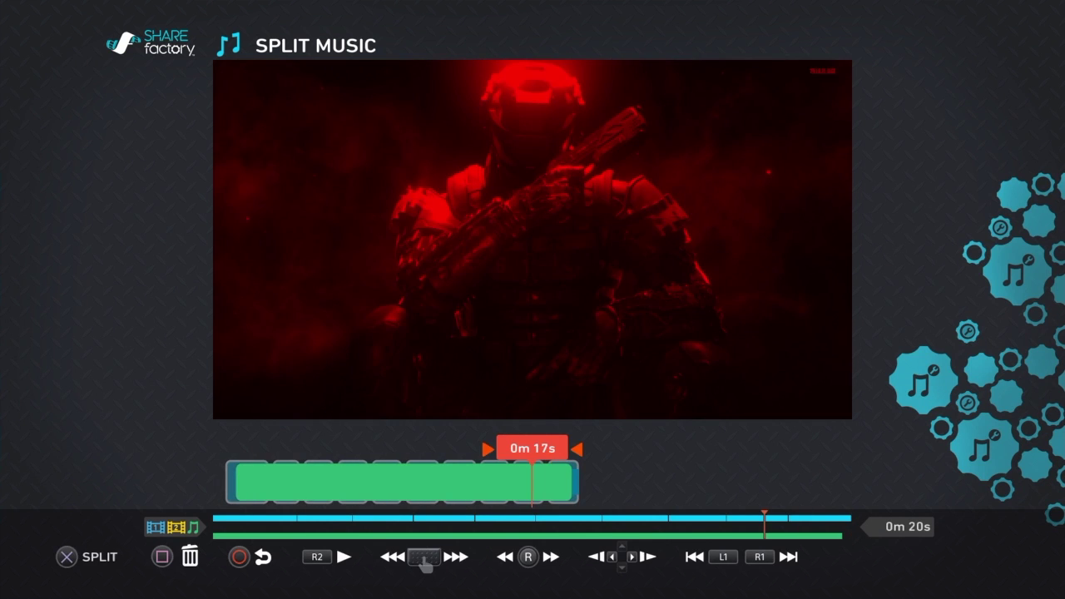
pyautogui.press('Home')
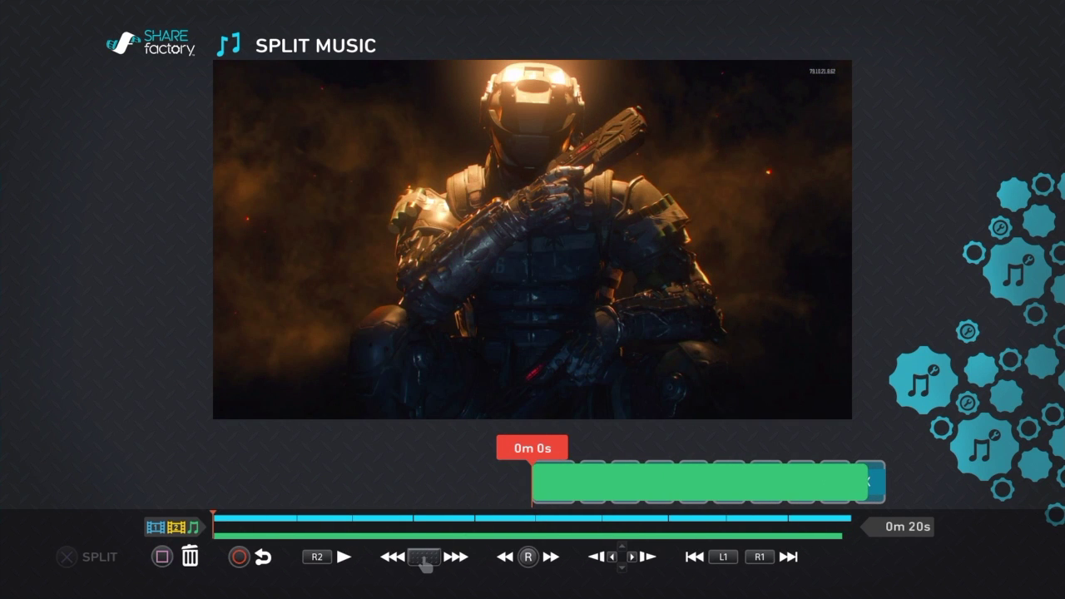
pyautogui.press('Escape')
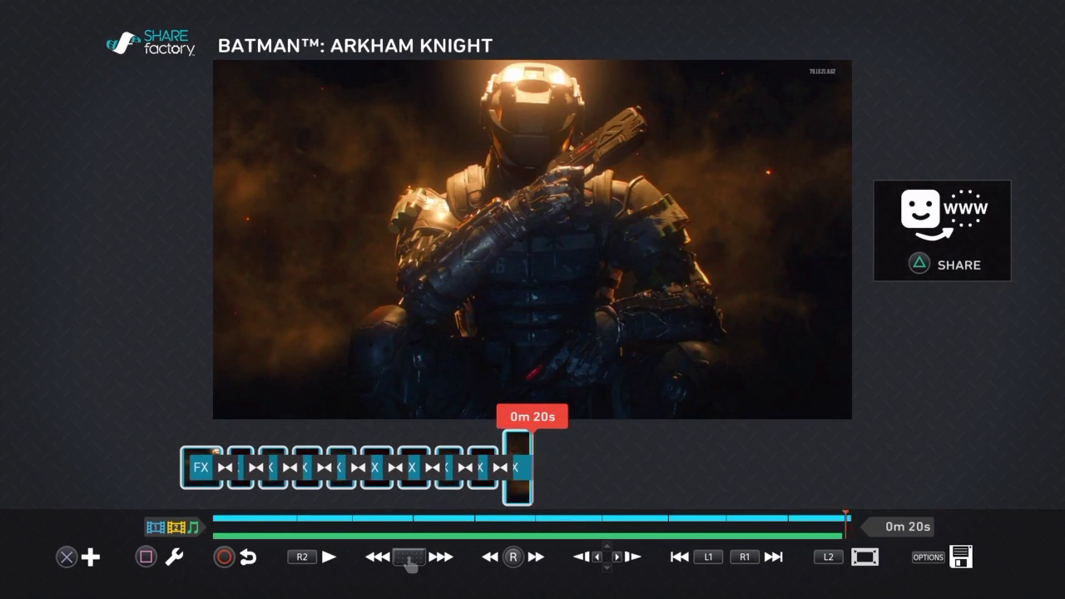
# Trim the first segment of the timeline to about half a second.
pyautogui.press('Left')
pyautogui.press('Left')
pyautogui.press('Left')
pyautogui.press('Left')
pyautogui.press('Left')
pyautogui.press('Left')
pyautogui.press('Left')
pyautogui.press('Left')
pyautogui.press('Left')
pyautogui.press('Left')
pyautogui.press('Right')
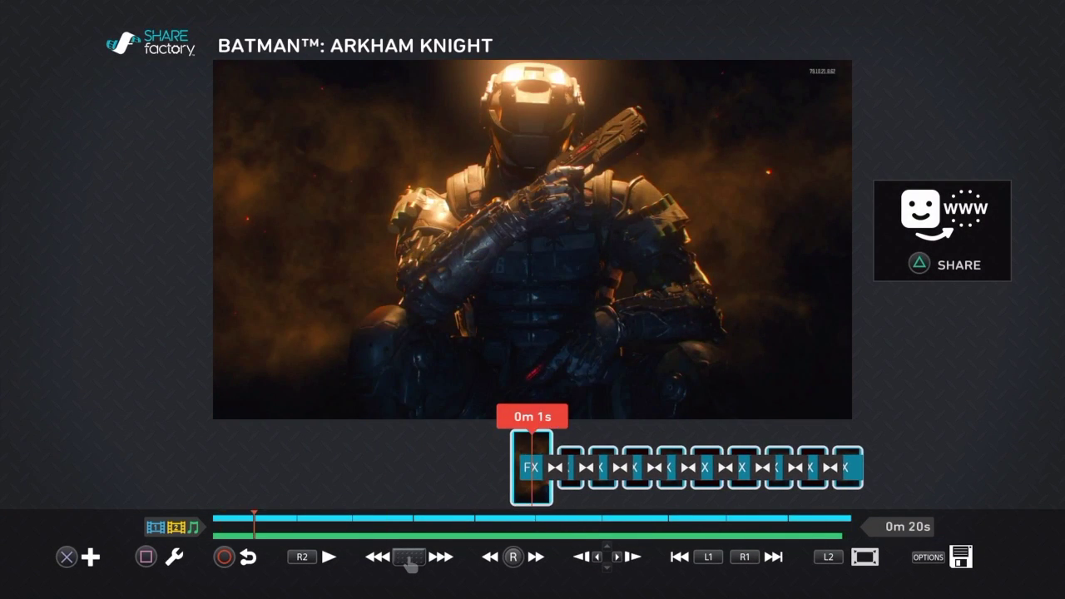
pyautogui.press('Return')
pyautogui.press('Return')
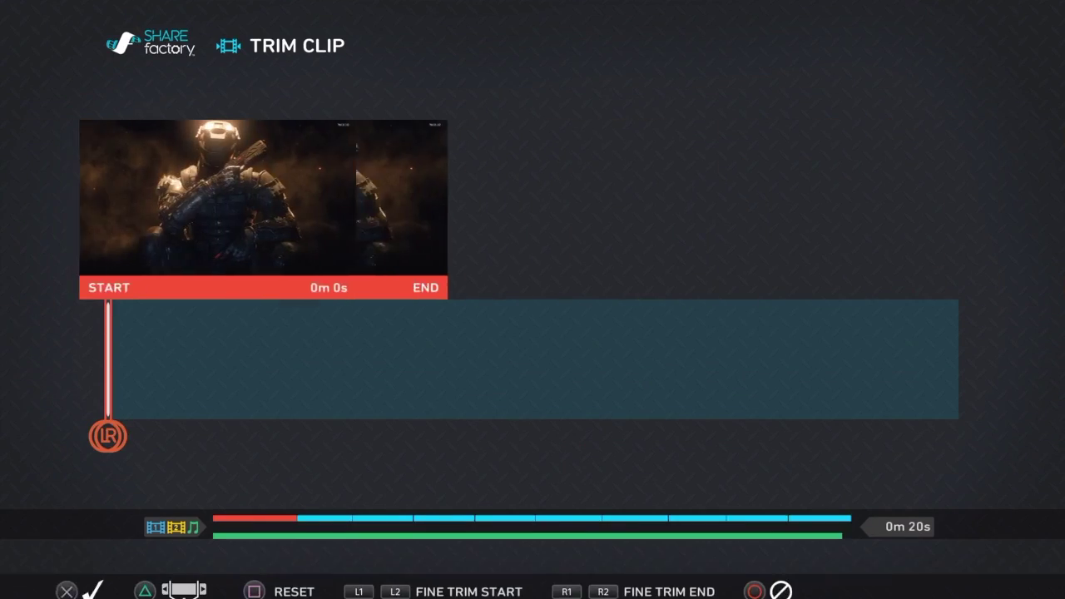
pyautogui.press('Right')
pyautogui.press('Return')
# Trim the second and third segments to about one second each.
pyautogui.press('Right')
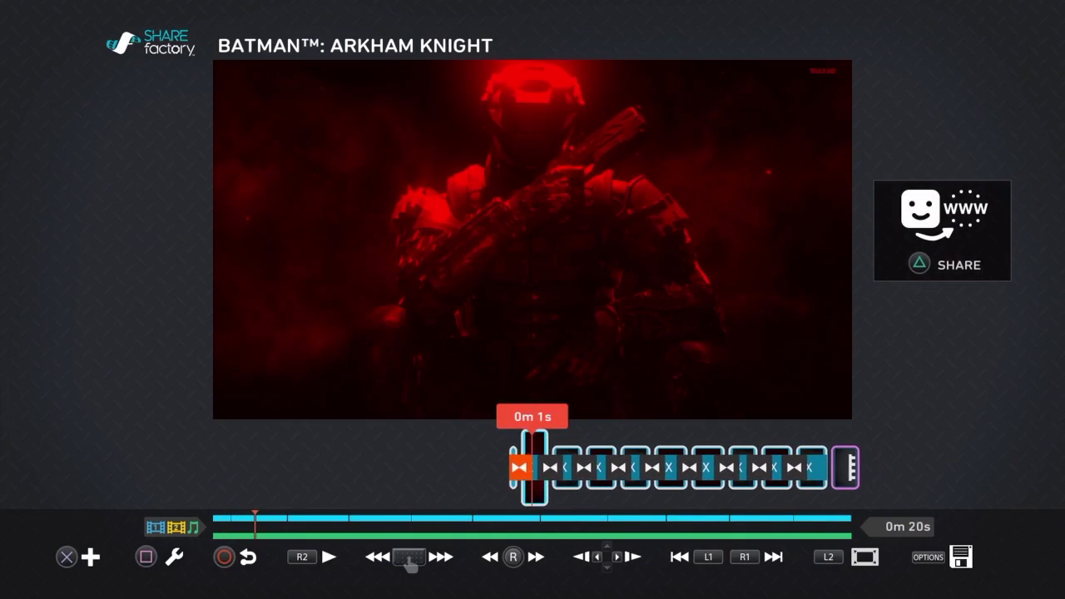
pyautogui.press('Return')
pyautogui.press('Return')
pyautogui.press('Return')
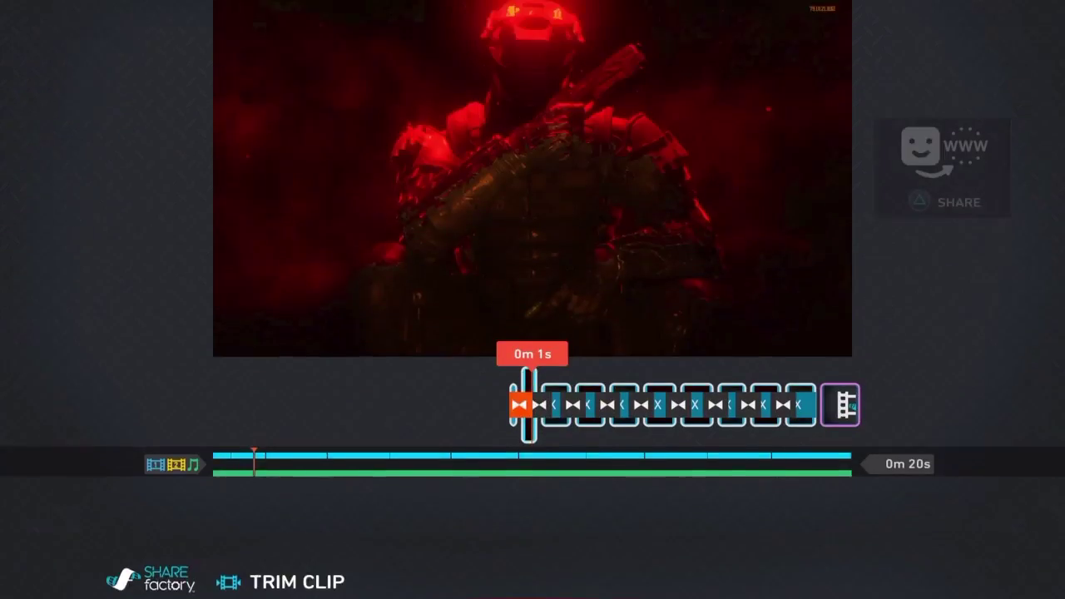
pyautogui.press('Right')
pyautogui.press('Return')
pyautogui.press('Return')
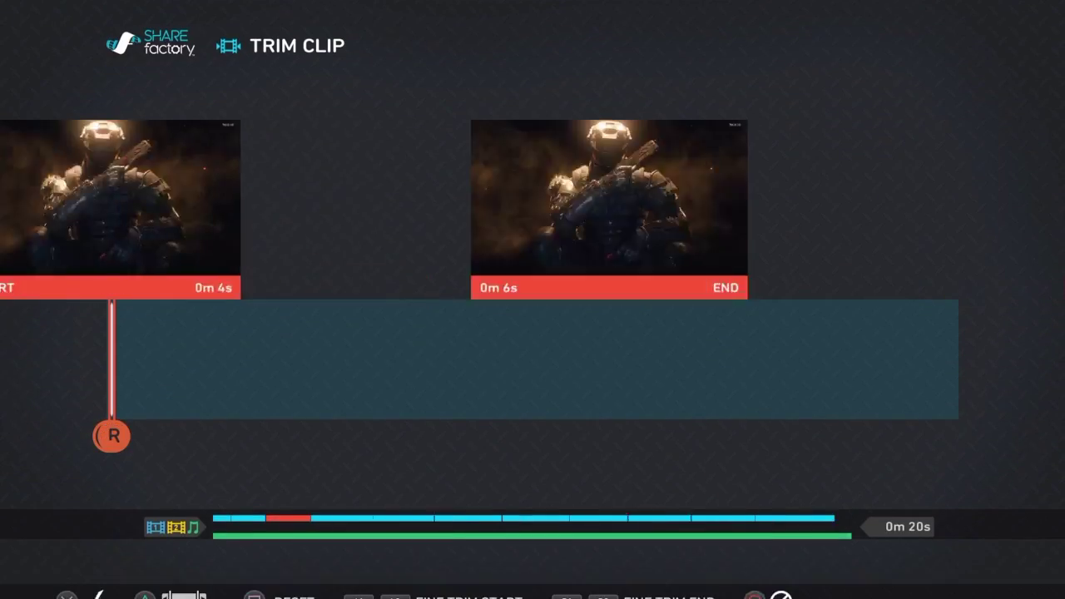
pyautogui.press('Return')
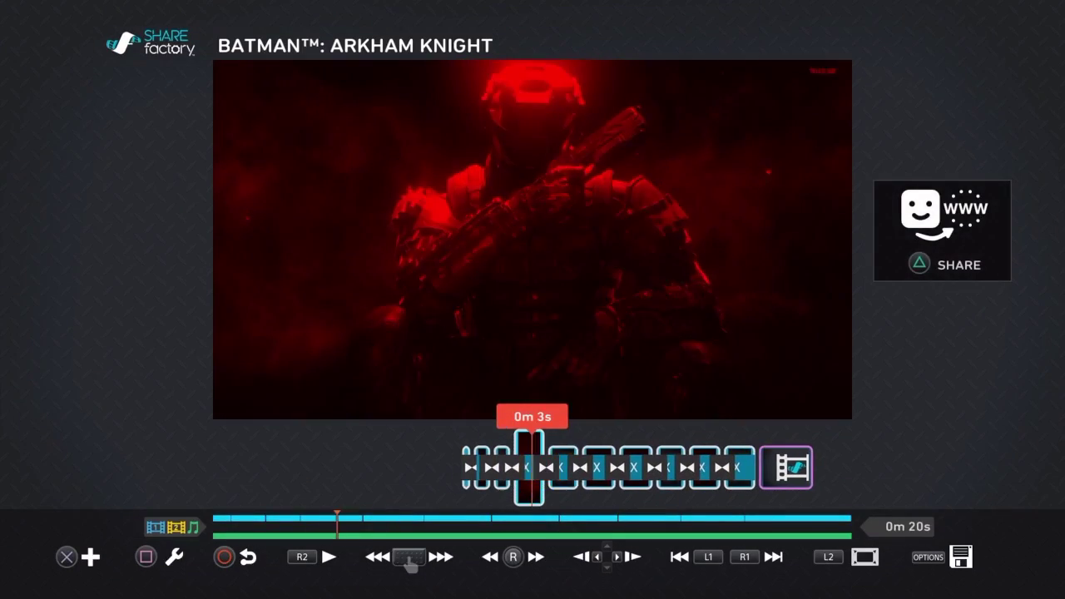
# Trim the fourth and fifth segments to about one second each.
pyautogui.press('Return')
pyautogui.press('Return')
pyautogui.press('Return')
pyautogui.press('Right')
pyautogui.press('Return')
pyautogui.press('Return')
pyautogui.press('Left')
pyautogui.press('Return')
# Trim the sixth and seventh segments to about one second each.
pyautogui.press('Return')
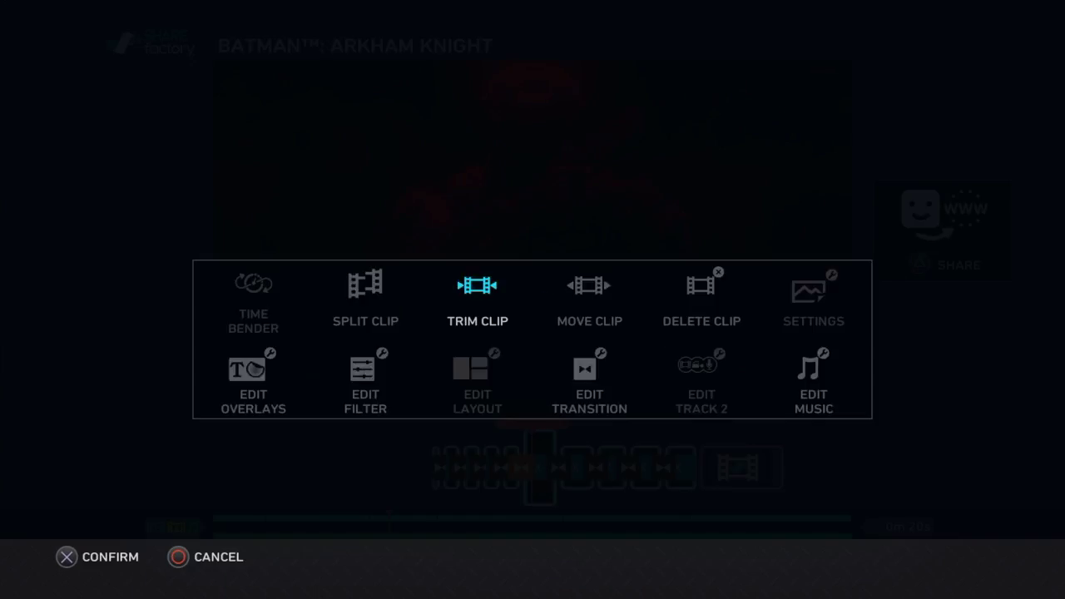
pyautogui.press('Return')
pyautogui.press('Return')
pyautogui.press('Return')
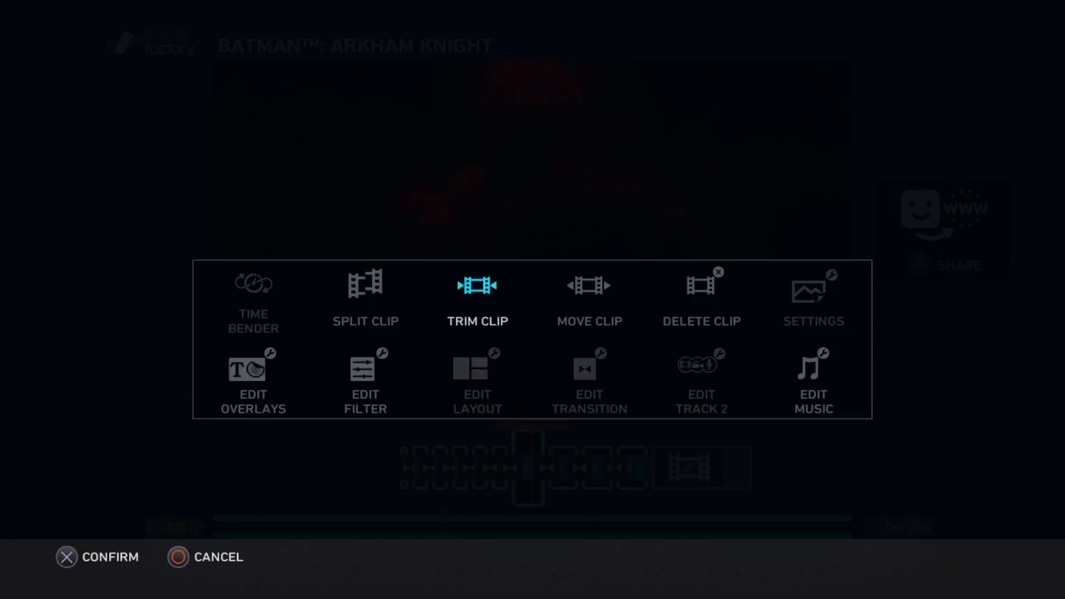
pyautogui.press('Return')
pyautogui.press('Return')
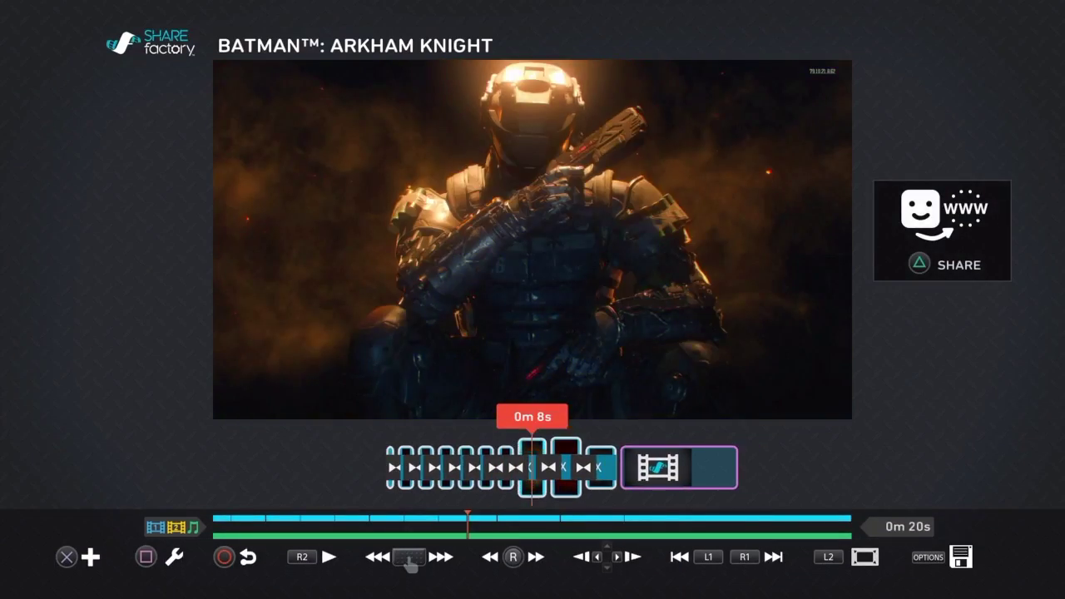
# Trim the eighth and ninth segments to about one second each and the tenth to about half a second.
pyautogui.press('Return')
pyautogui.press('Return')
pyautogui.press('Return')
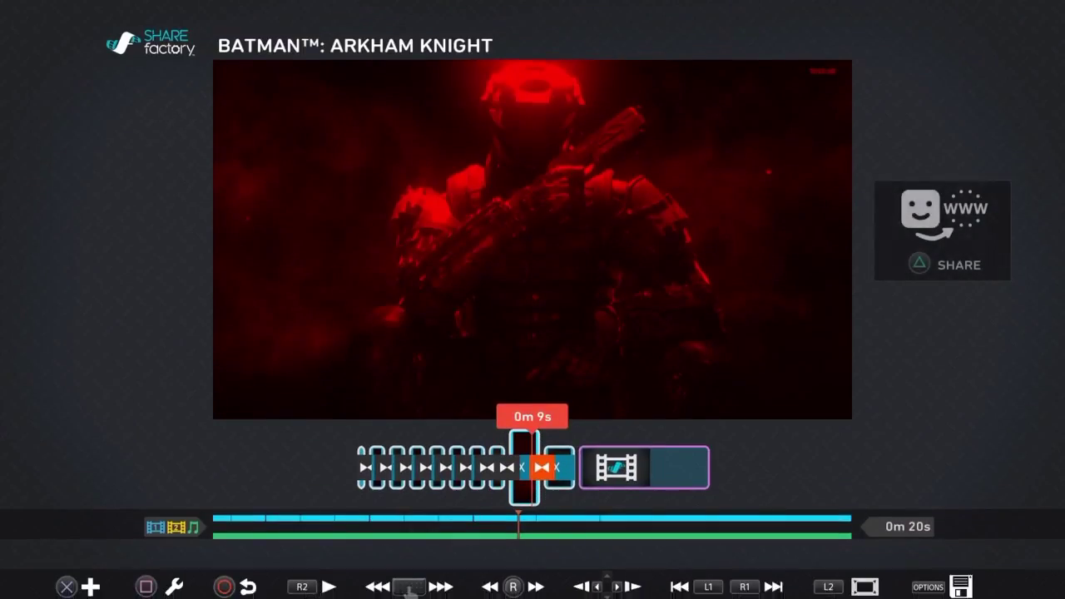
pyautogui.press('Return')
pyautogui.press('Return')
pyautogui.press('Return')
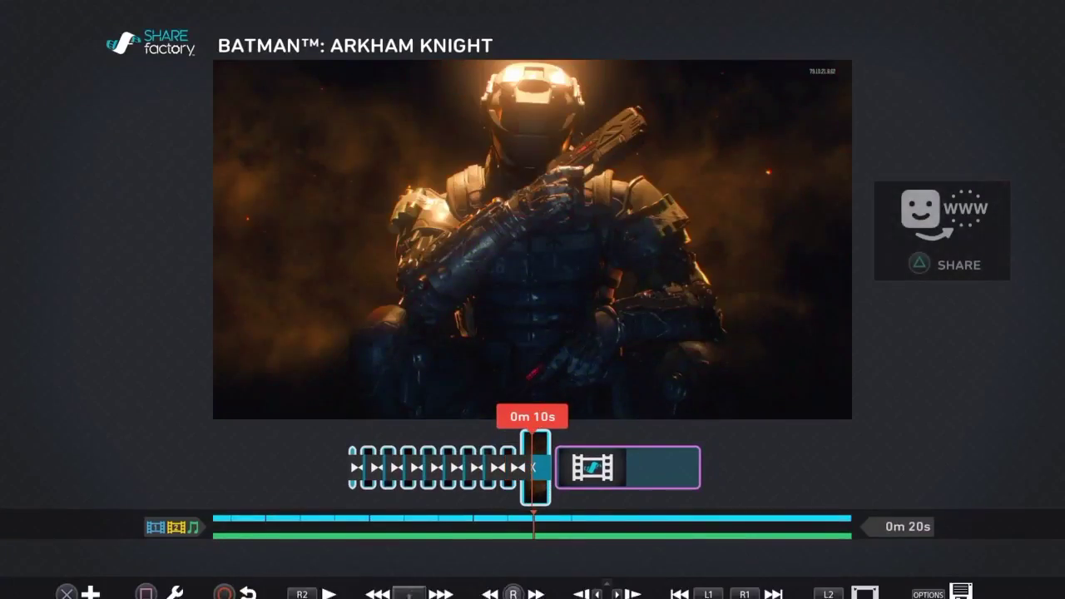
pyautogui.press('Return')
pyautogui.press('Return')
pyautogui.press('Return')
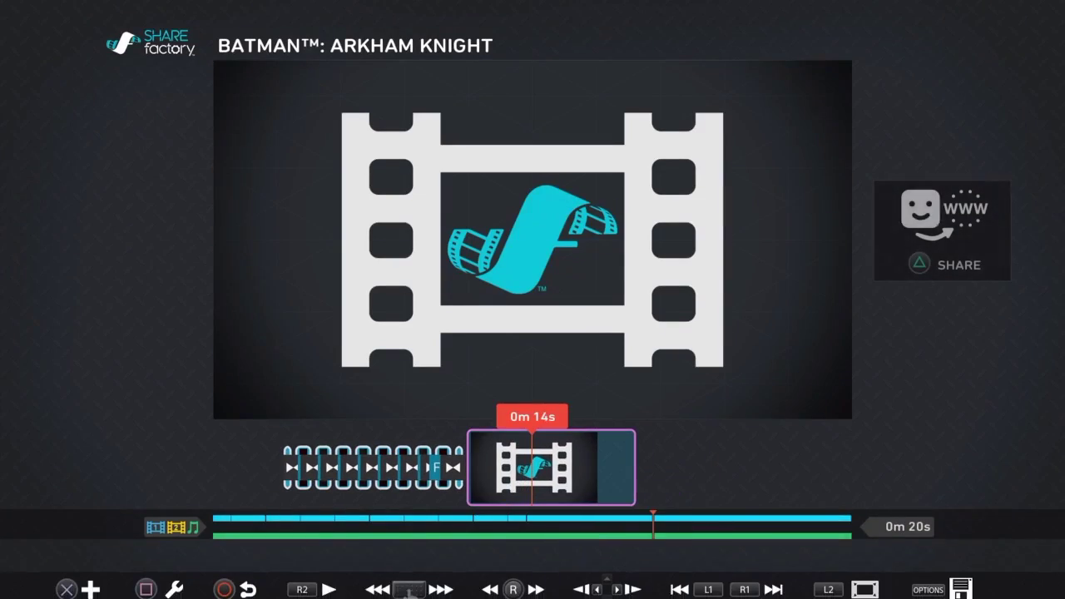
# Split the music at 0m 9s, near the end of the last segment, and delete the excess after it.
pyautogui.press('Left')
pyautogui.press('Return')
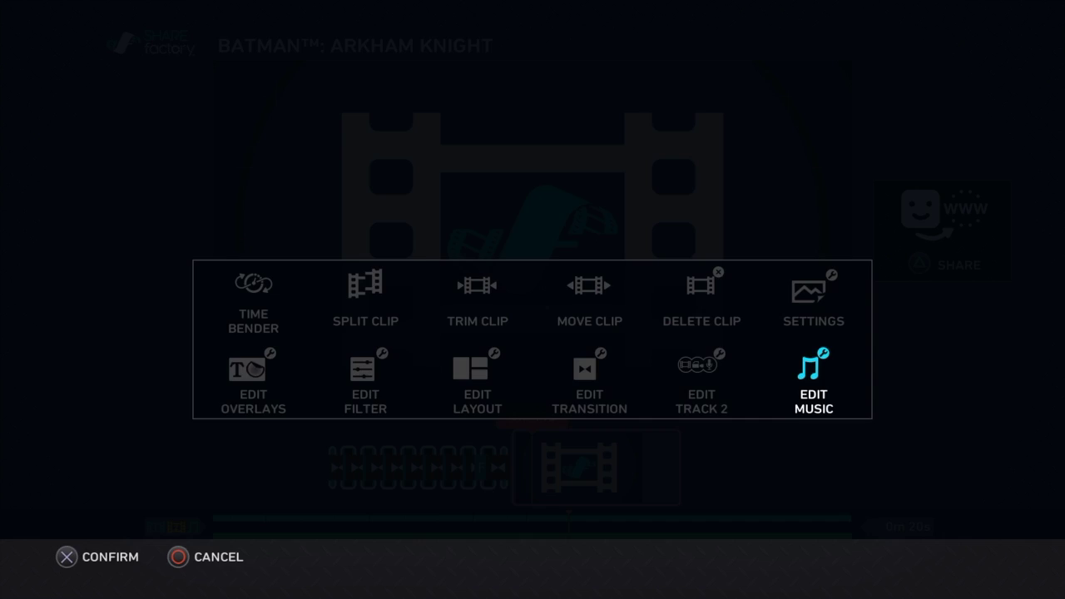
pyautogui.press('Return')
pyautogui.press('Left')
pyautogui.press('Left')
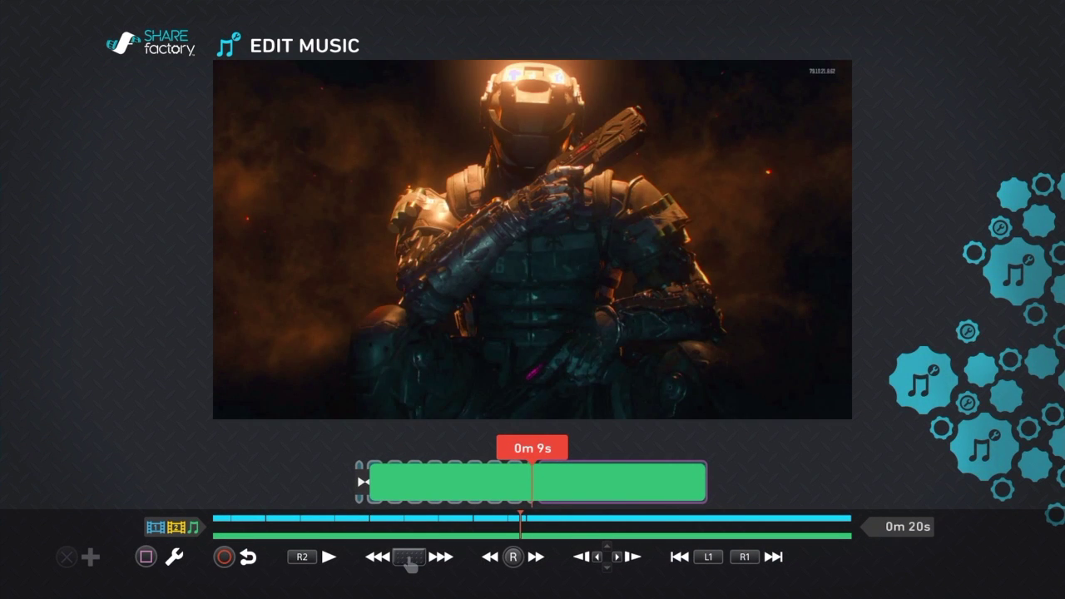
pyautogui.press('Return')
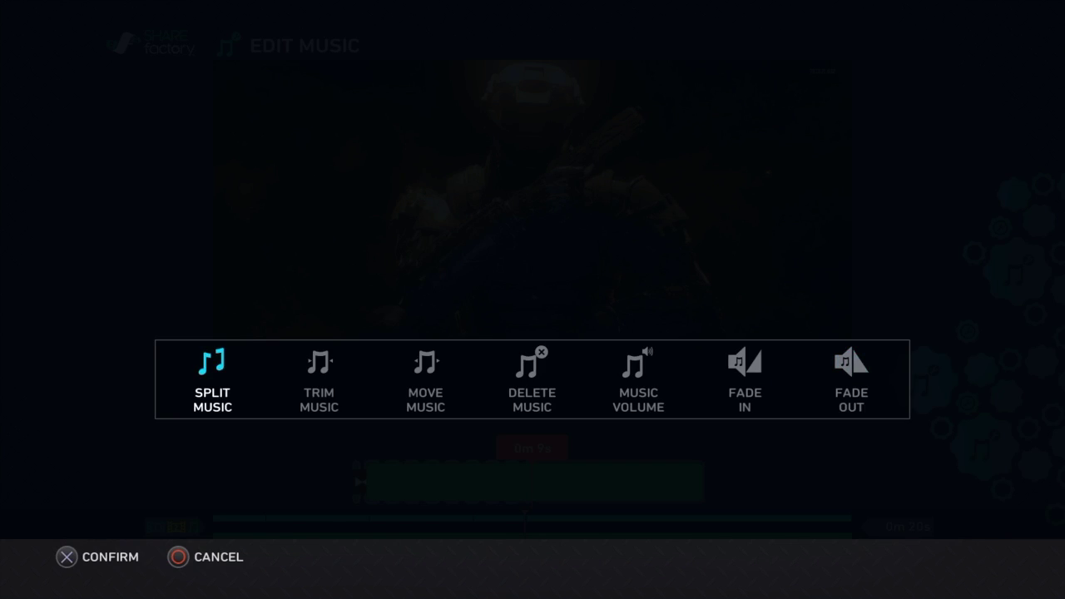
pyautogui.press('Return')
pyautogui.press('Return')
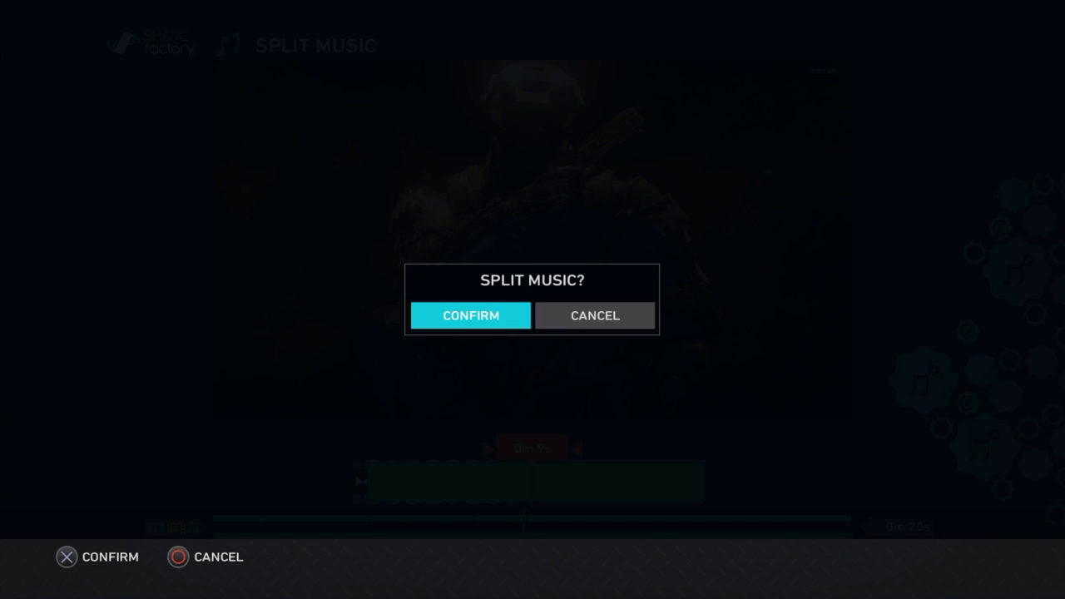
pyautogui.press('Return')
pyautogui.press('Delete')
pyautogui.press('Return')
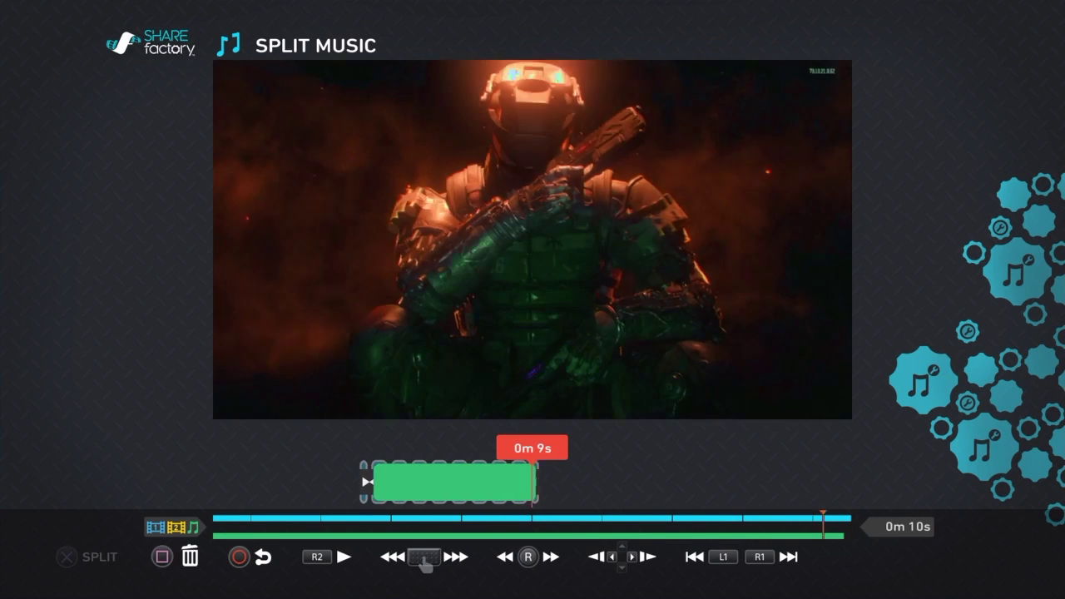
# Return to the start of the timeline, leave music editing and play the shortened project.
pyautogui.press('Home')
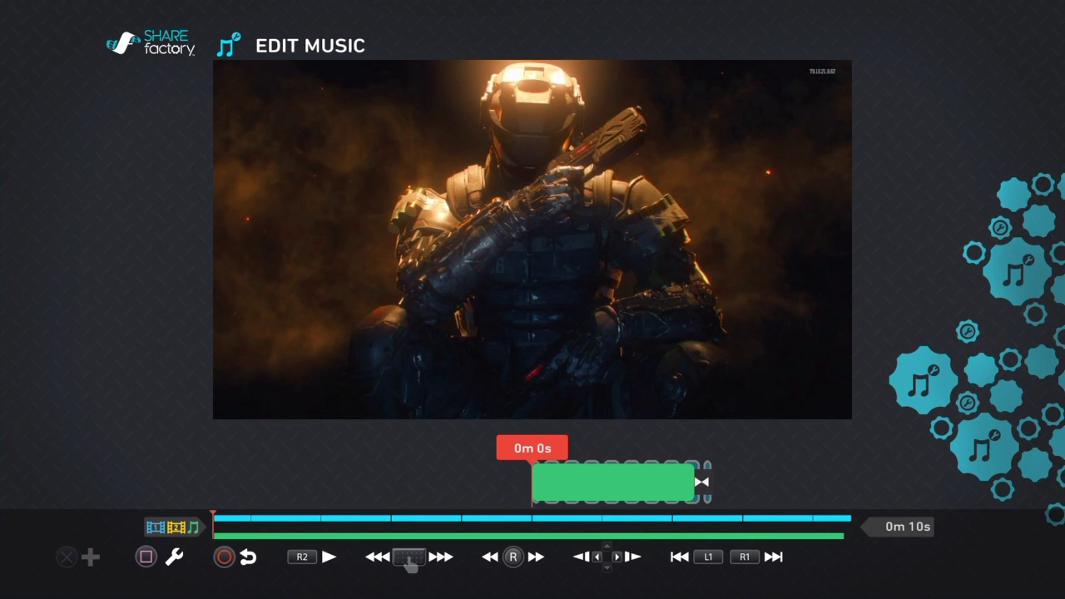
pyautogui.press('Escape')
pyautogui.press('space')
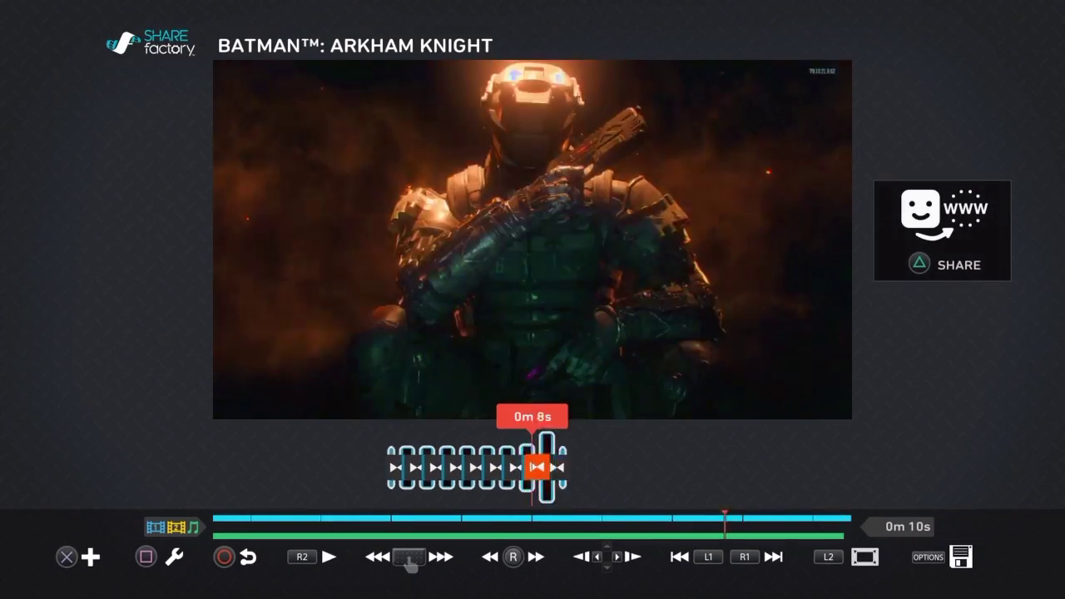
# Scrub back and forth through the whole timeline to examine the segments' filters and transitions, finishing at 0m 0s.
pyautogui.press('Right')
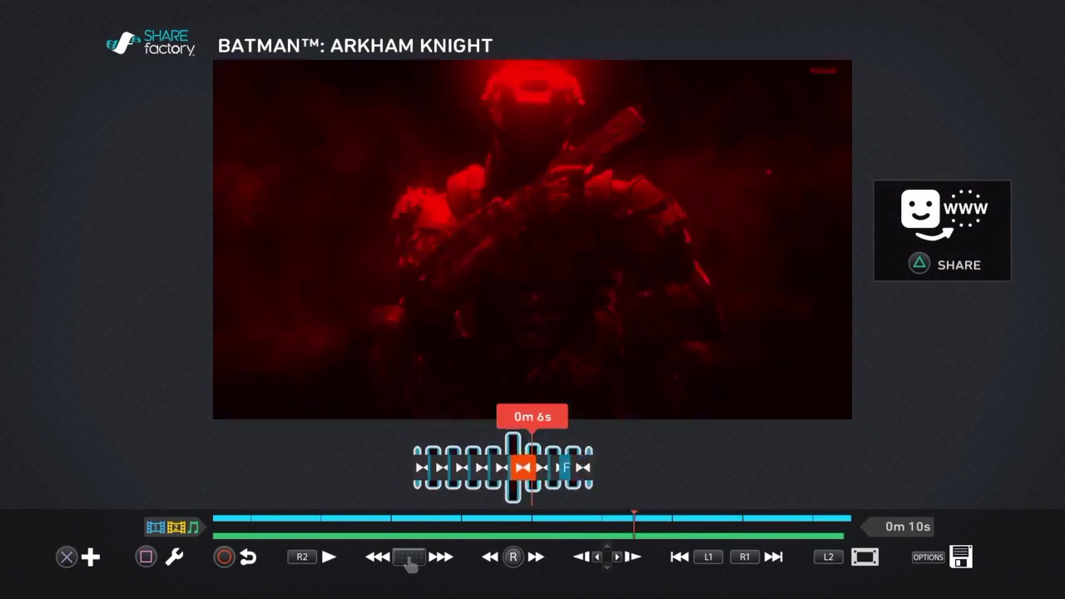
pyautogui.press('Right')
pyautogui.press('Right')
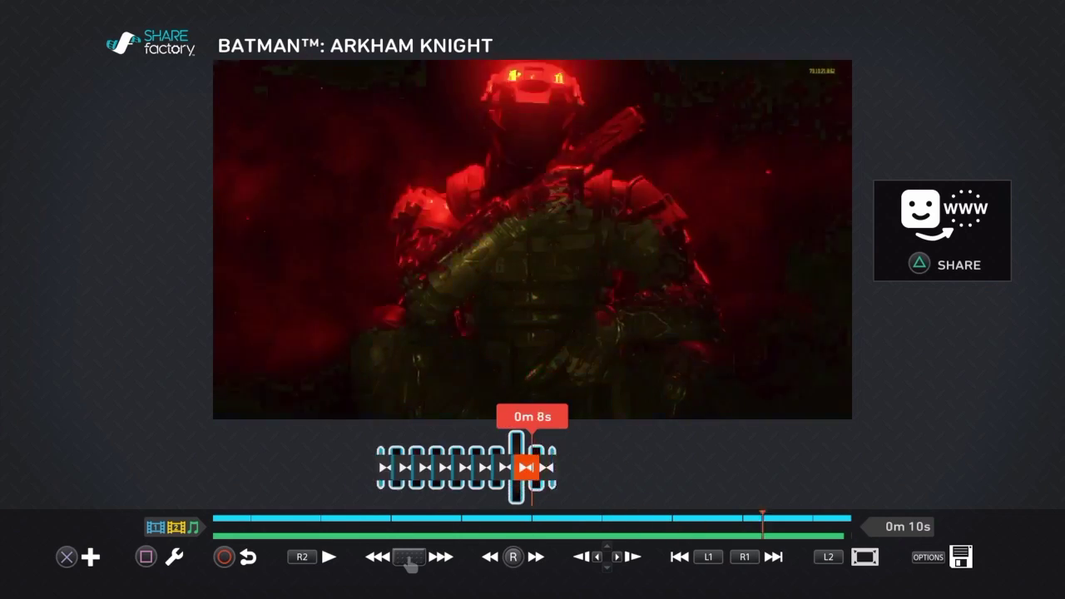
pyautogui.press('Left')
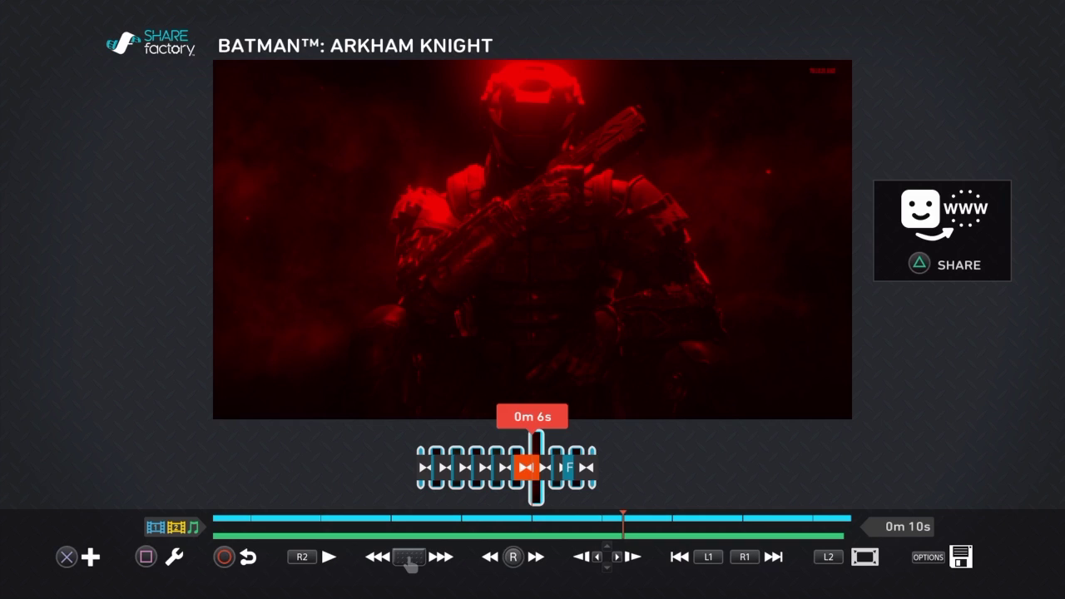
pyautogui.press('Left')
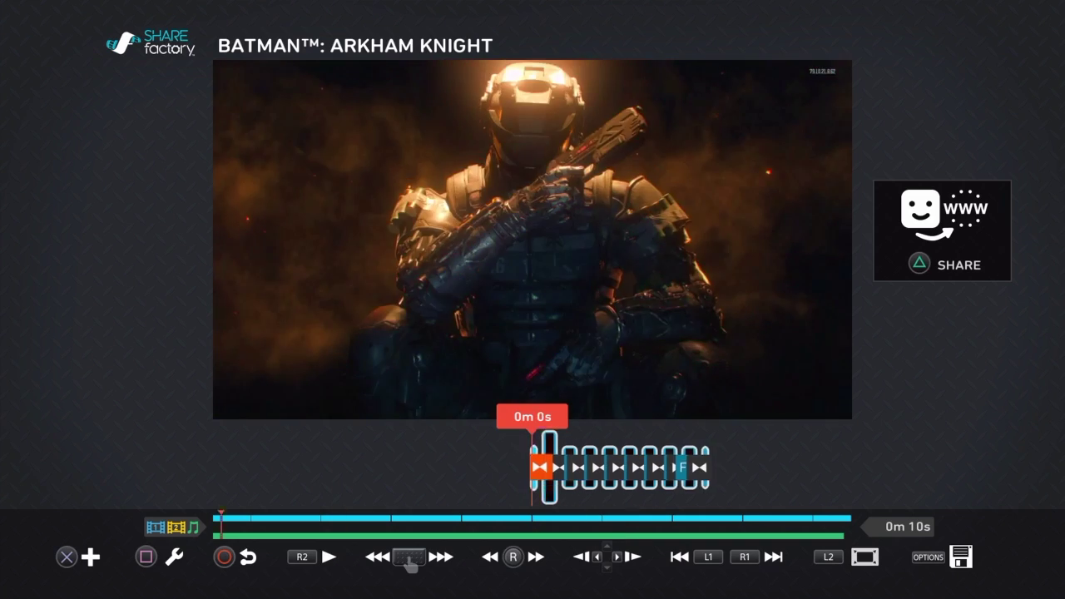
pyautogui.press('Right')
pyautogui.press('Left')
pyautogui.press('Right')
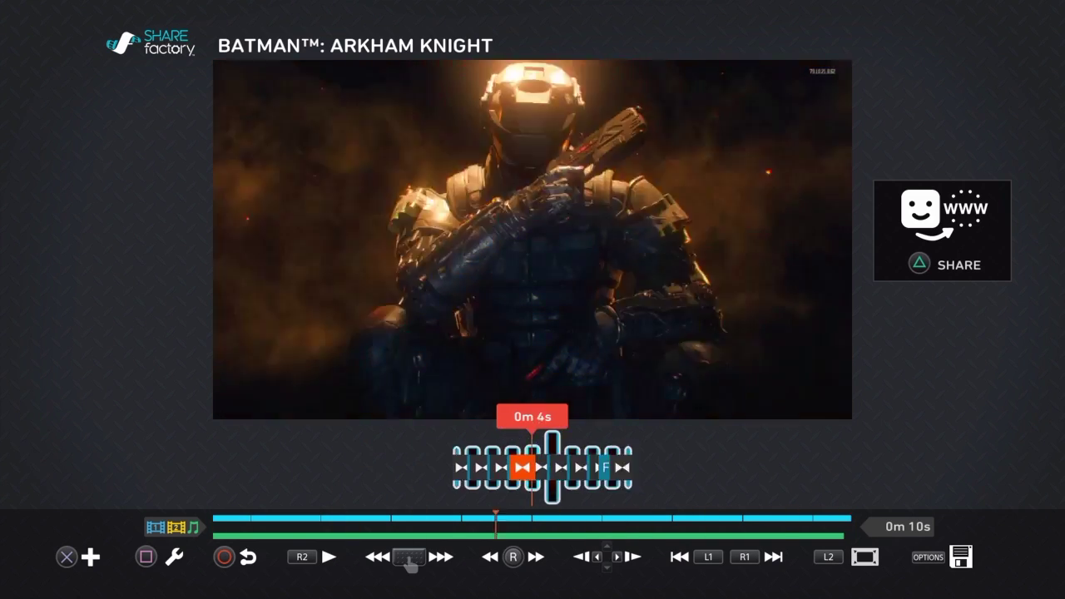
pyautogui.press('Left')
pyautogui.press('Right')
pyautogui.press('Right')
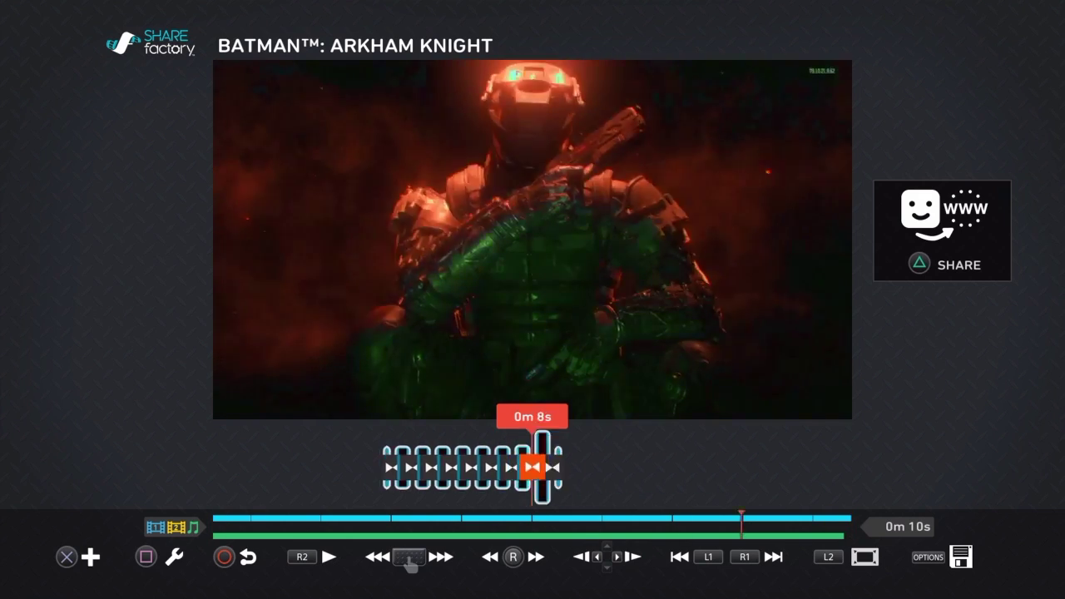
pyautogui.press('Left')
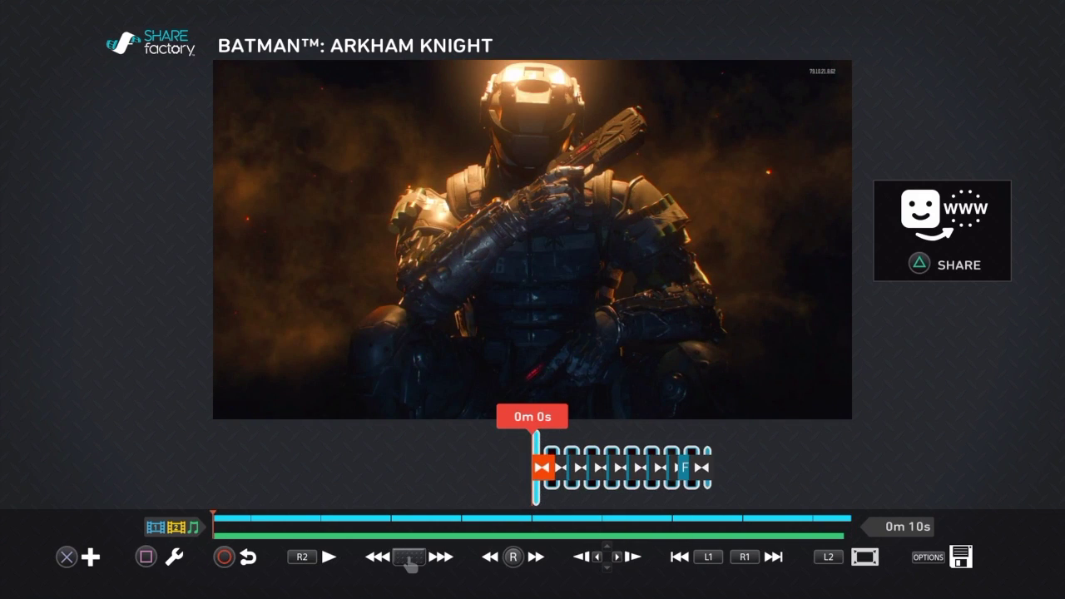